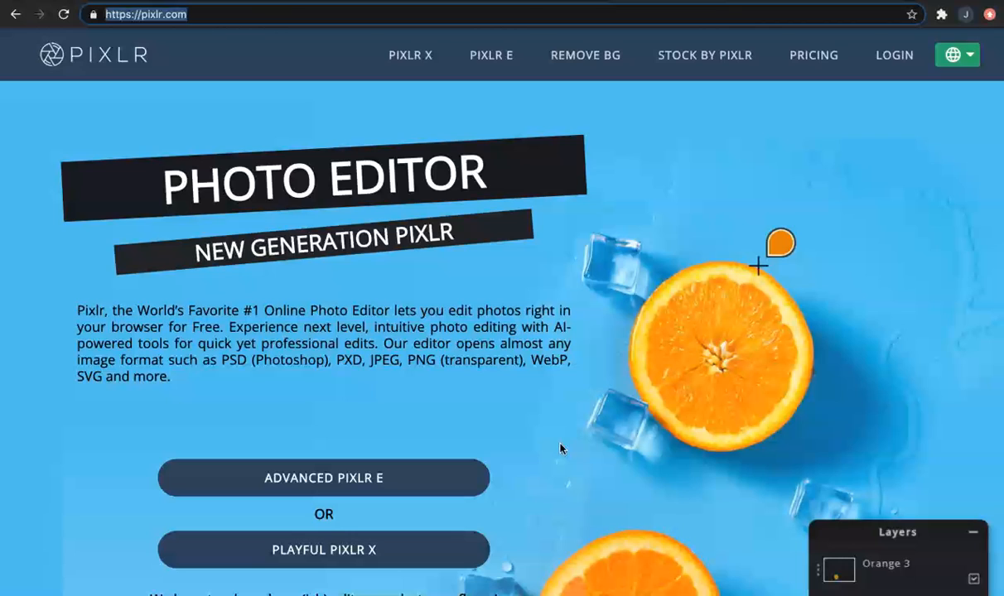
Step: Open the Advanced Pixlr E and Playful Pixlr X editors in separate browser tabs and switch to Pixlr X
scroll(560, 449, down, 1)
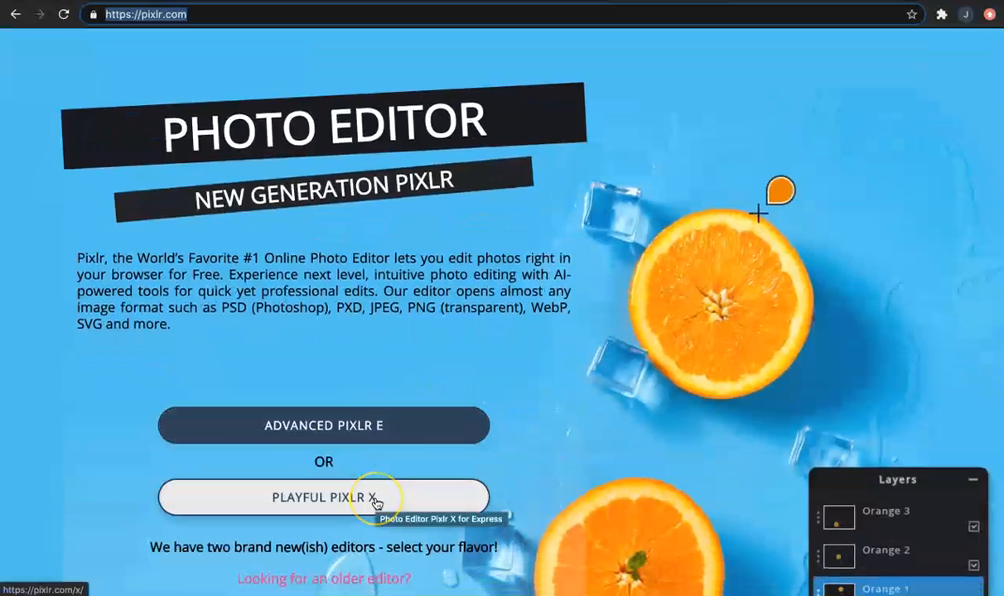
right_click(375, 426)
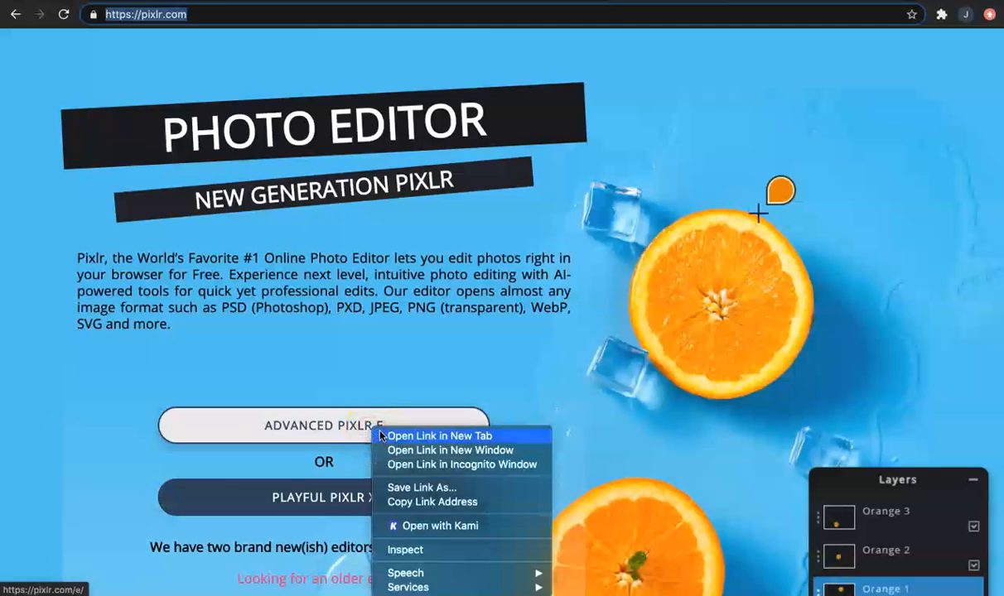
click(381, 435)
right_click(357, 499)
click(403, 461)
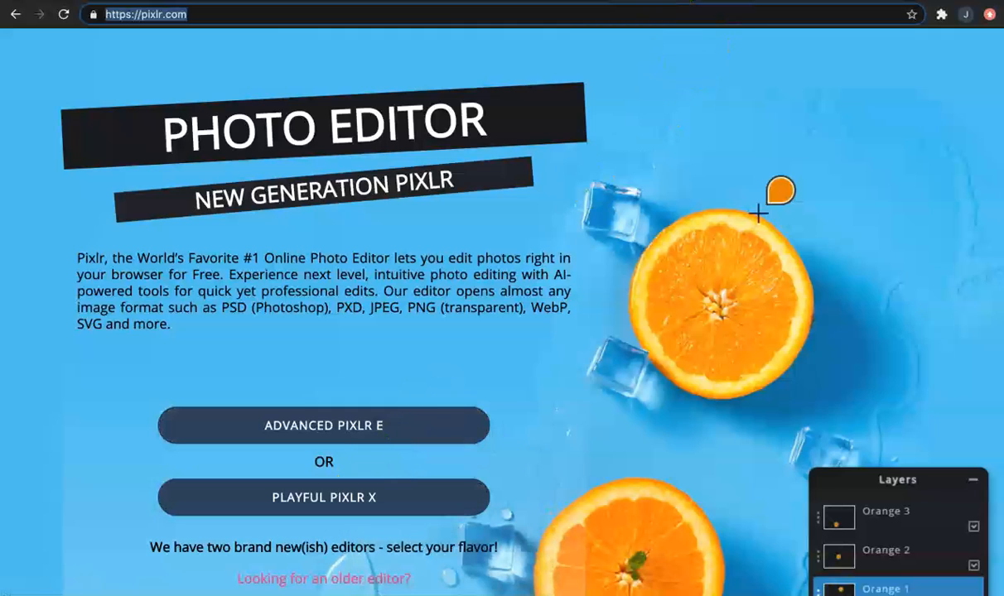
click(714, 1)
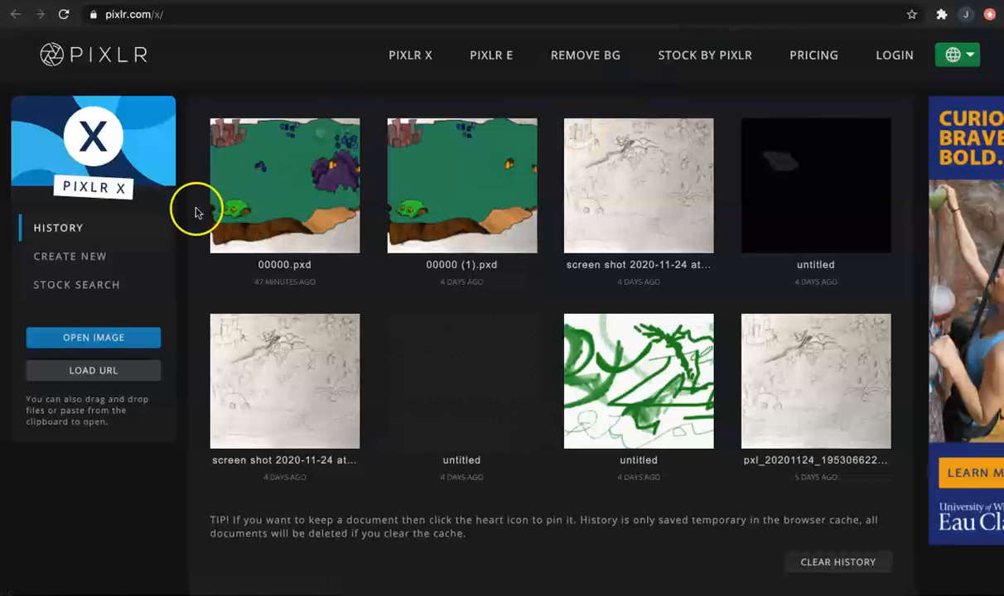
Step: Create a new blank Full HD image of 1920 x 1080 px in Pixlr X
click(88, 257)
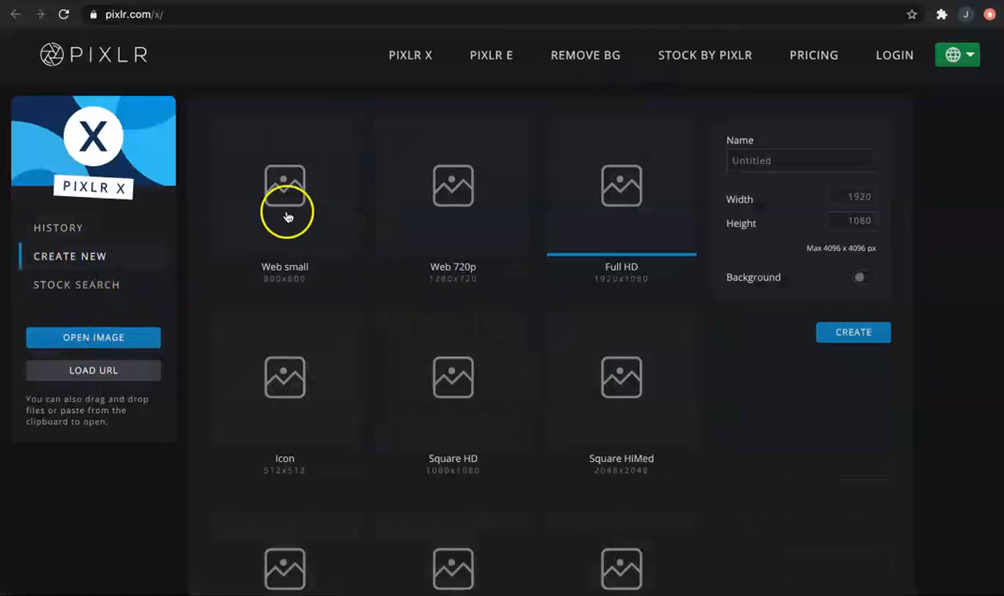
click(862, 339)
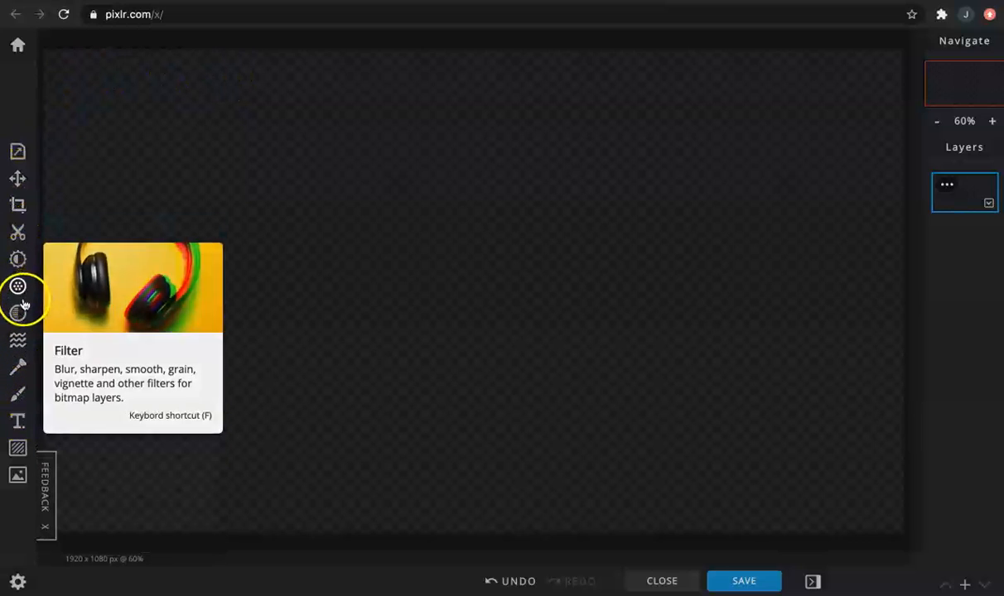
Step: Look at the settings of the Draw and Liquify tools and add an empty layer to the blank image
click(18, 395)
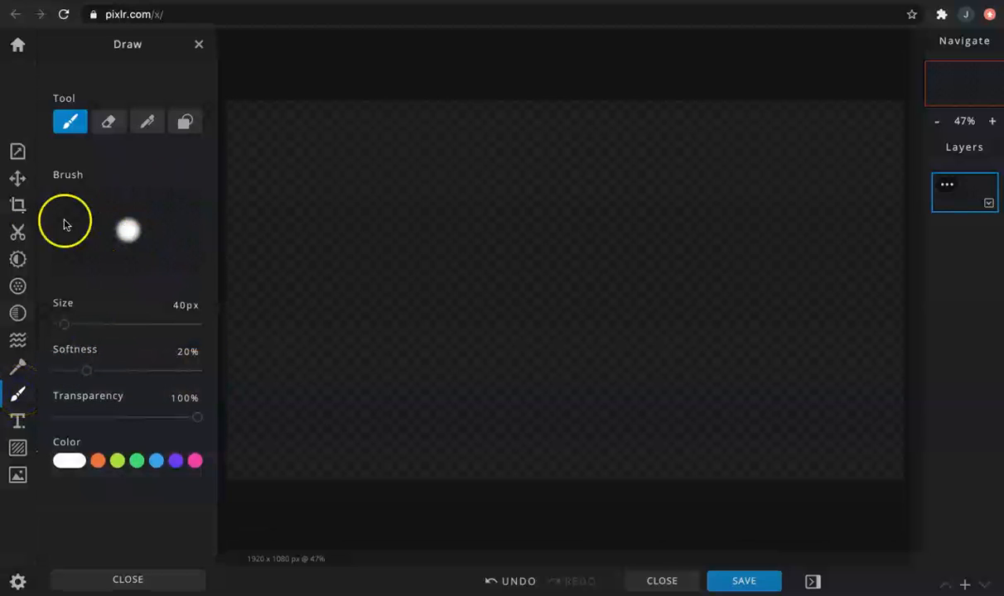
click(199, 46)
click(18, 344)
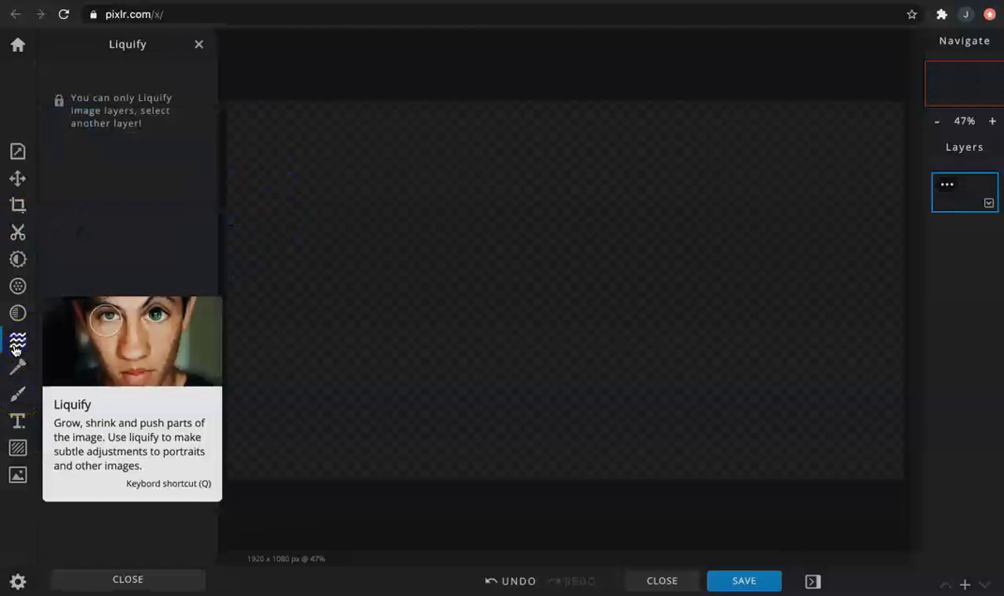
click(199, 44)
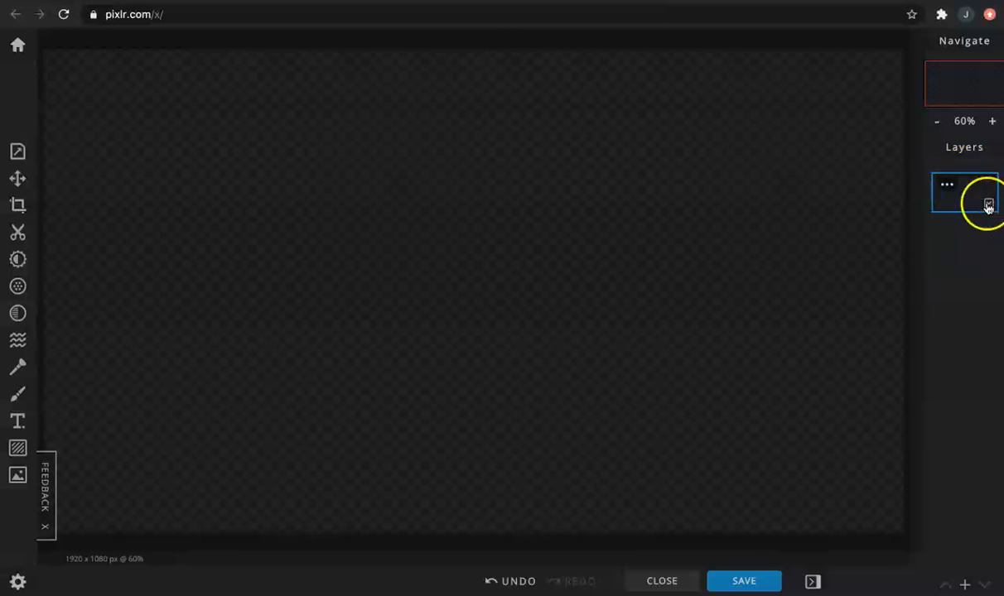
click(964, 585)
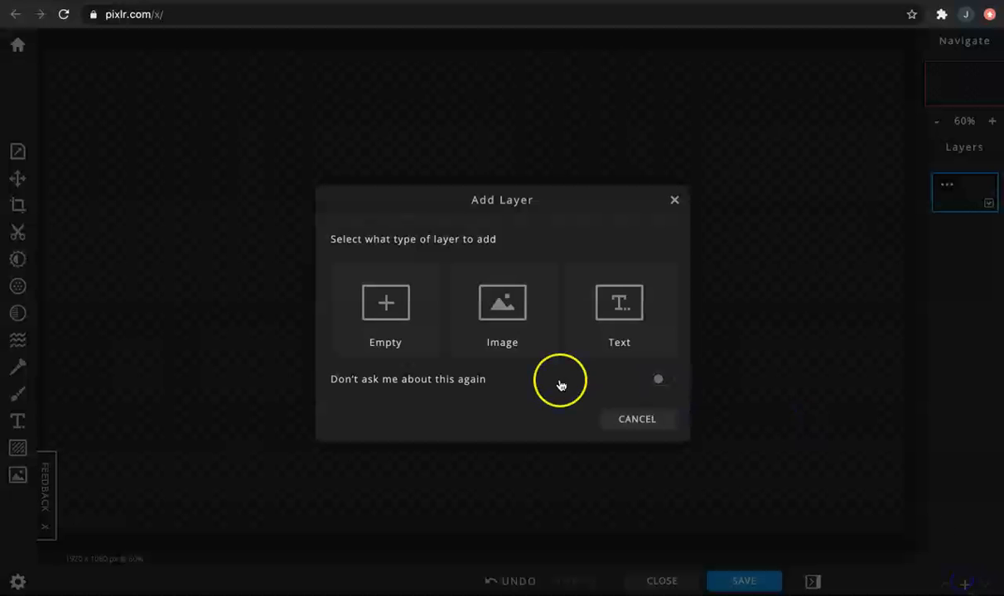
click(386, 336)
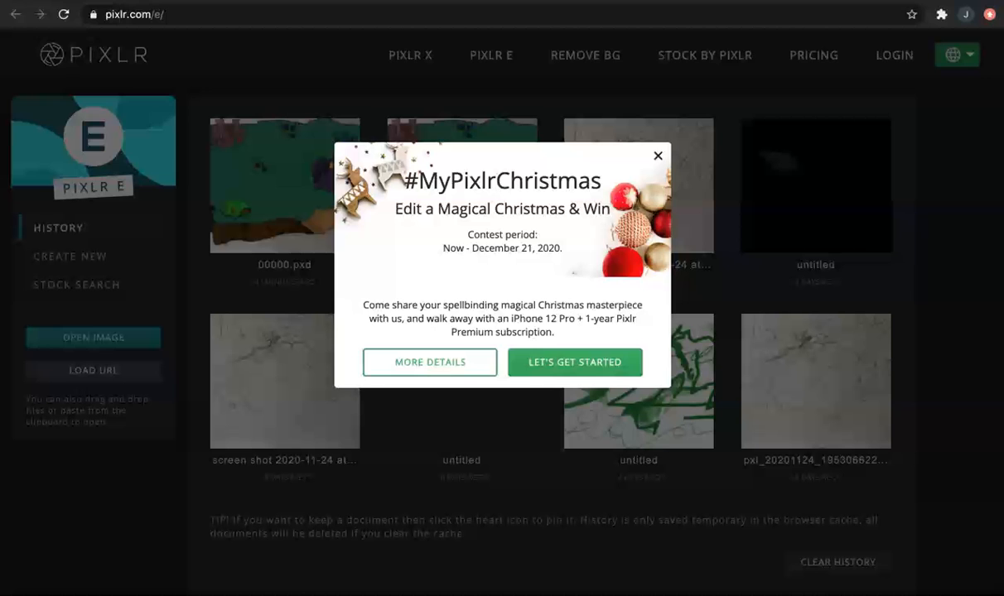
Step: In the Pixlr E tab, dismiss the contest pop-up and open the pencil map sketch screenshot from the Desktop
click(657, 156)
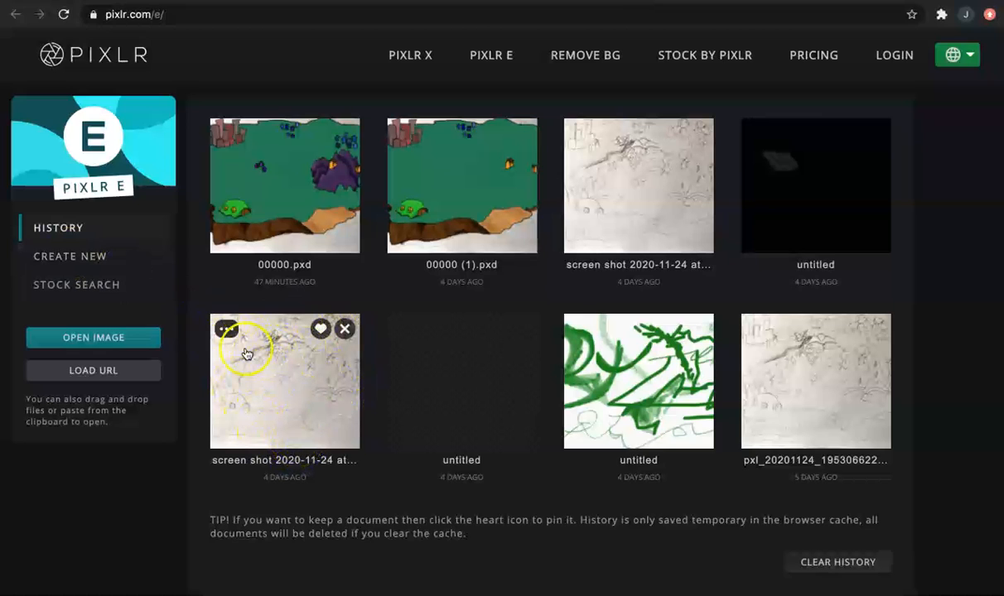
click(141, 338)
scroll(549, 217, down, 2)
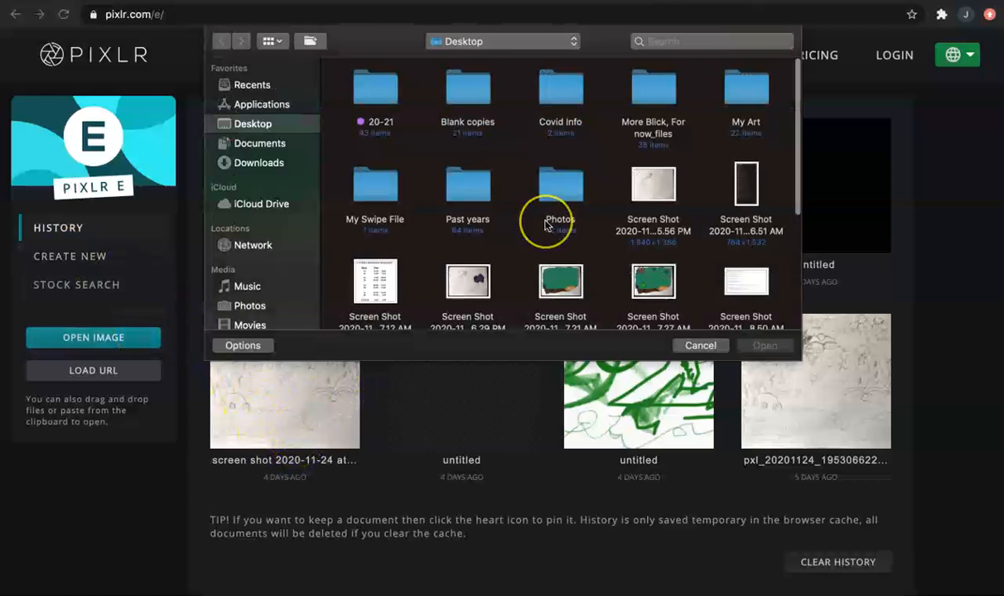
scroll(551, 220, up, 1)
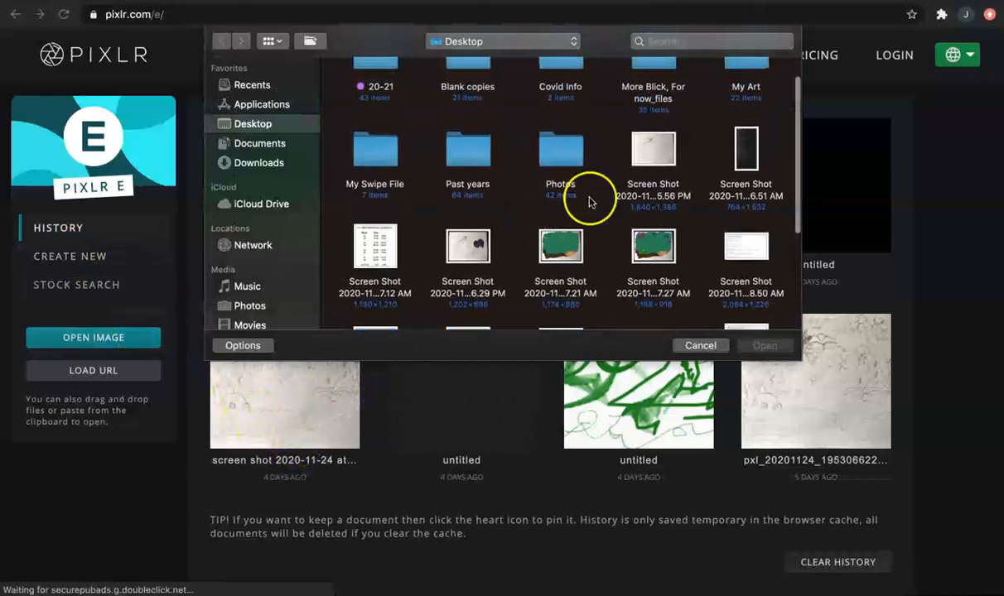
double_click(662, 152)
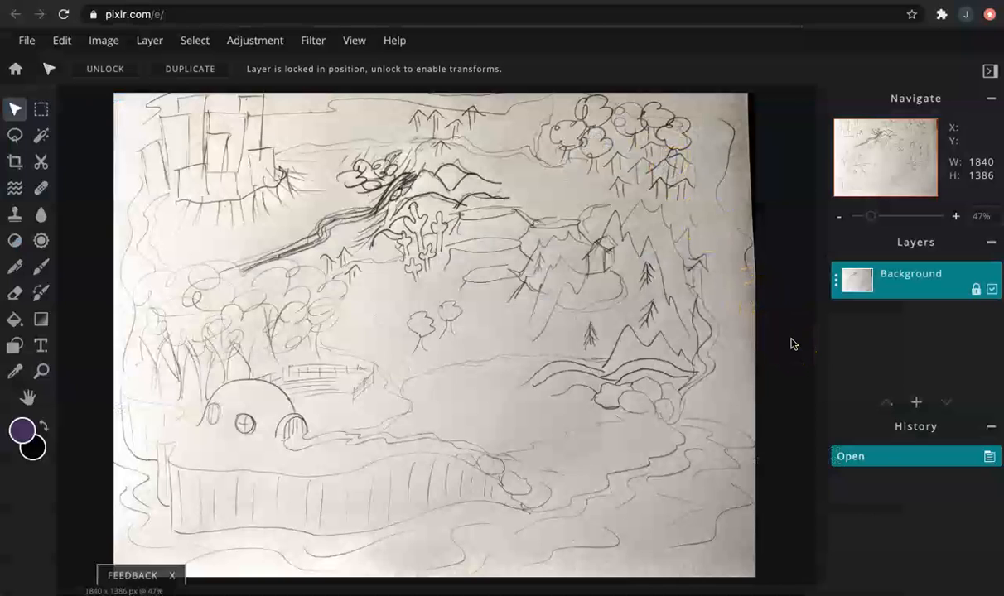
Step: Add an empty layer above the sketch and toggle the visibility of the Background and the new layer off and on
click(917, 405)
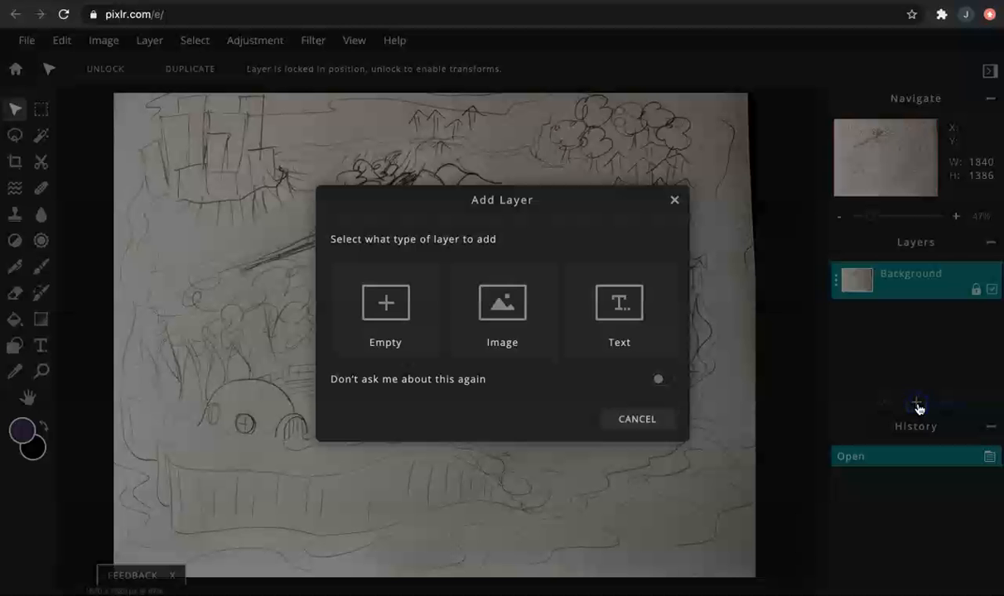
click(393, 342)
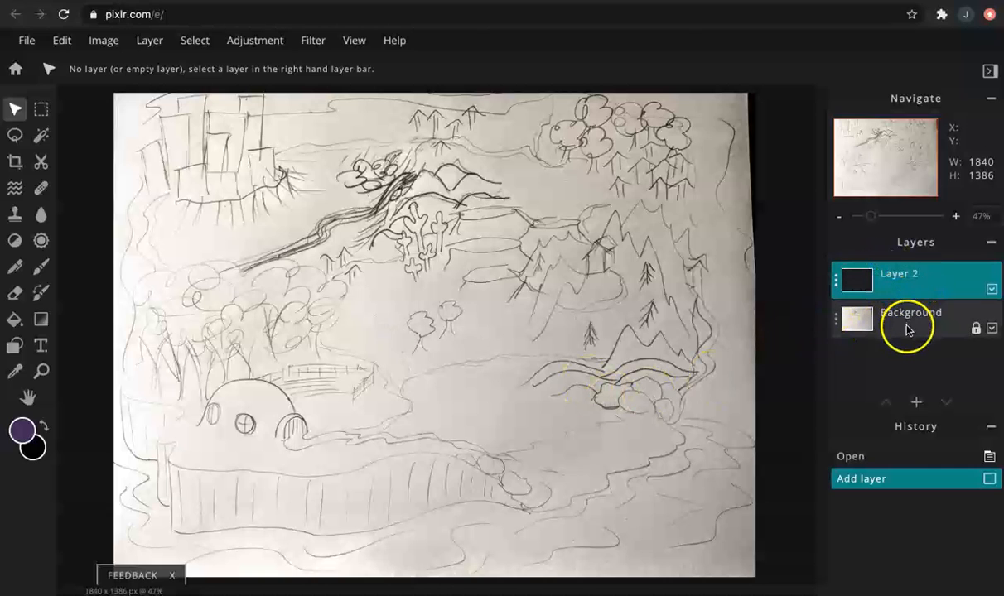
click(992, 328)
click(993, 329)
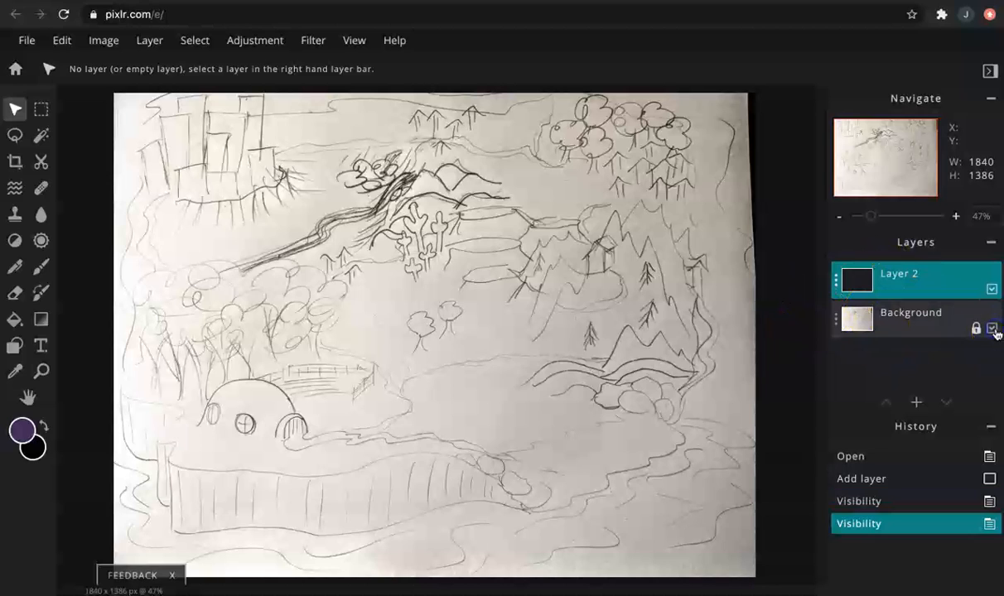
click(992, 290)
click(992, 290)
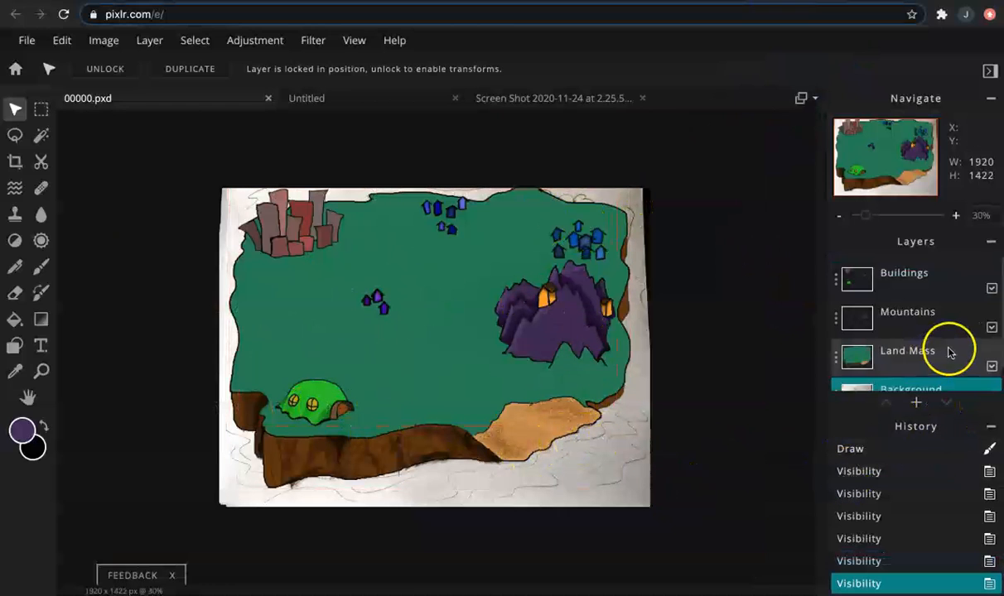
Step: In 00000.pxd, toggle the Background's visibility off and on, and hide the Land Mass, Mountains and Buildings layers
scroll(986, 347, down, 1)
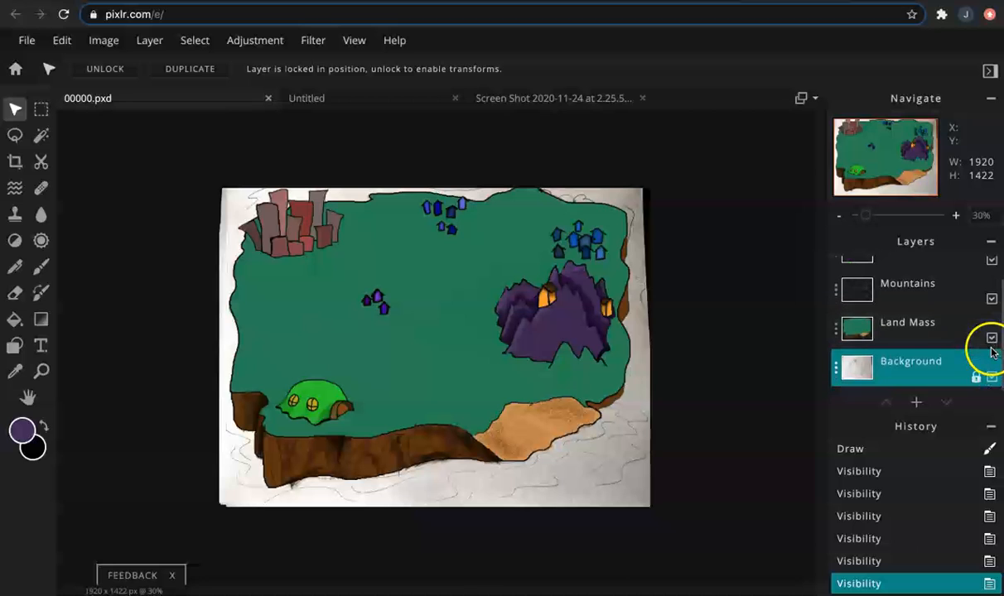
click(994, 379)
click(993, 380)
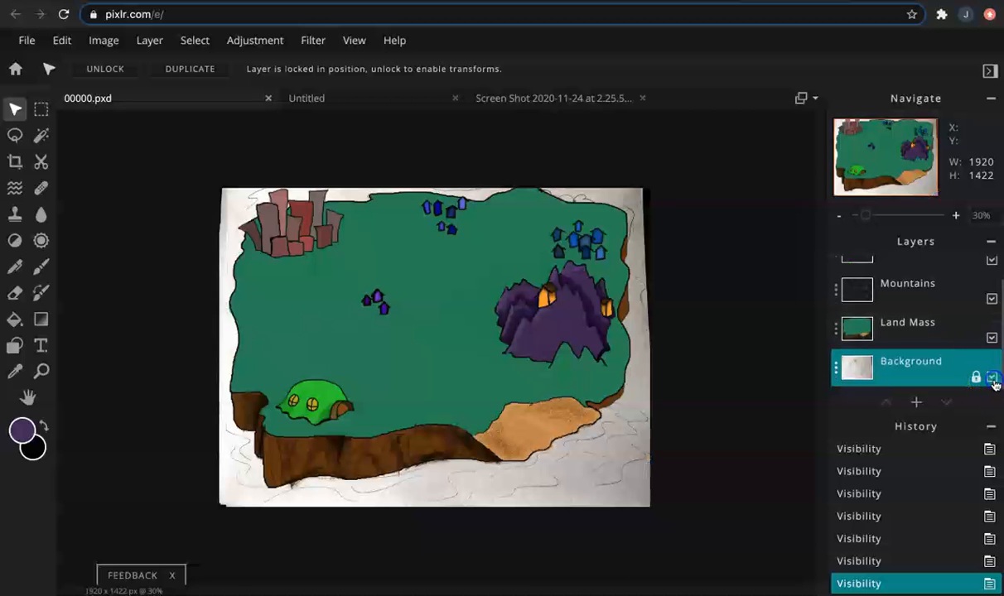
click(992, 336)
click(993, 300)
scroll(992, 300, up, 1)
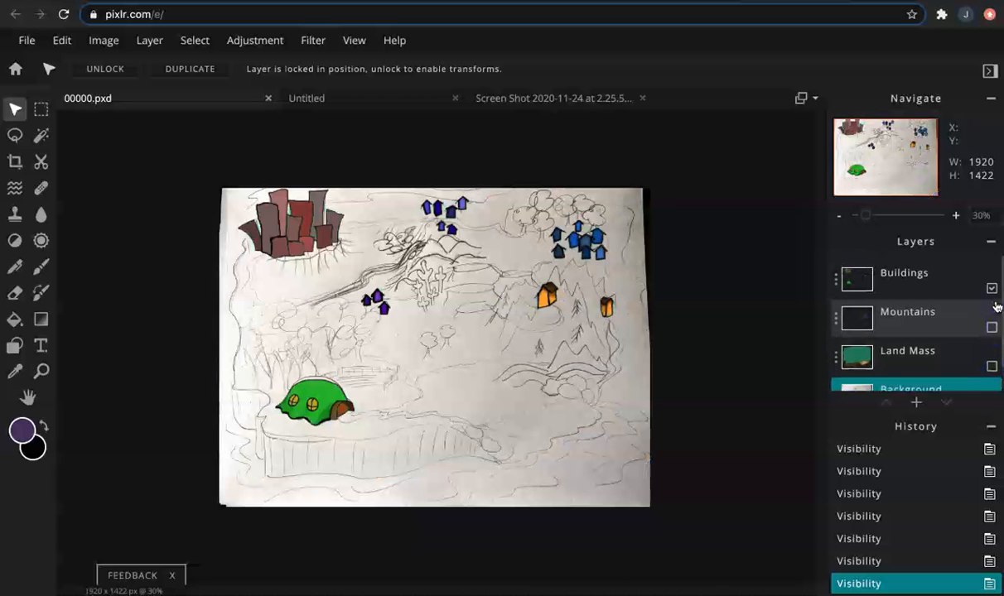
click(993, 289)
click(993, 328)
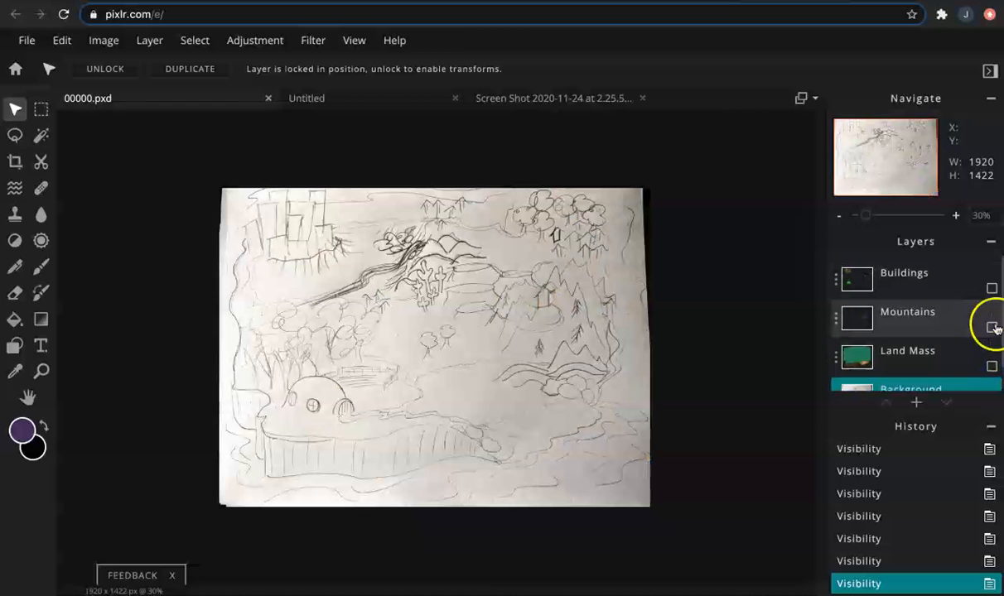
Step: Show and hide the Land Mass, Mountains and Buildings layers one at a time over the sketch
scroll(994, 329, down, 1)
click(993, 338)
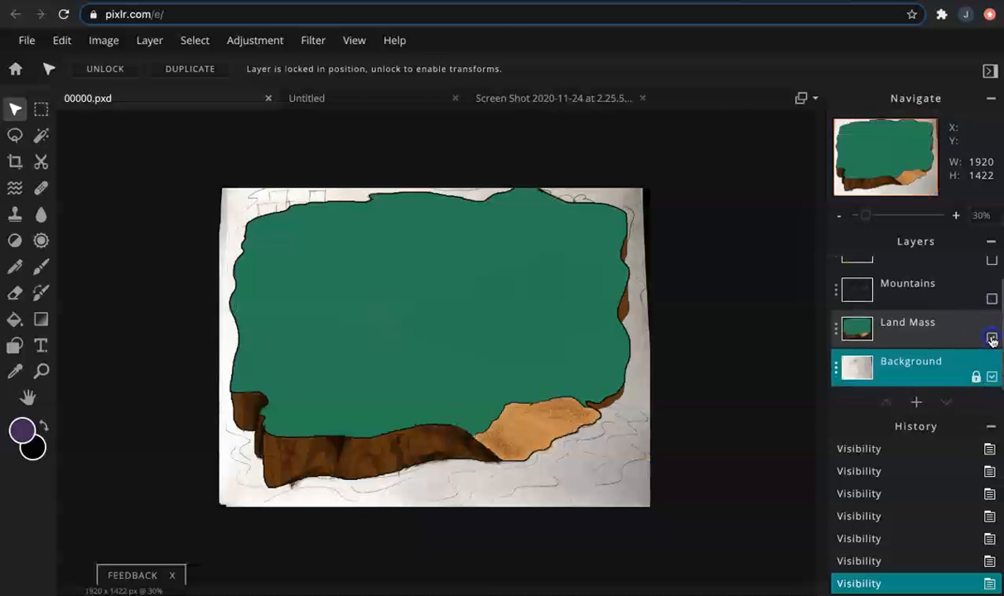
click(992, 341)
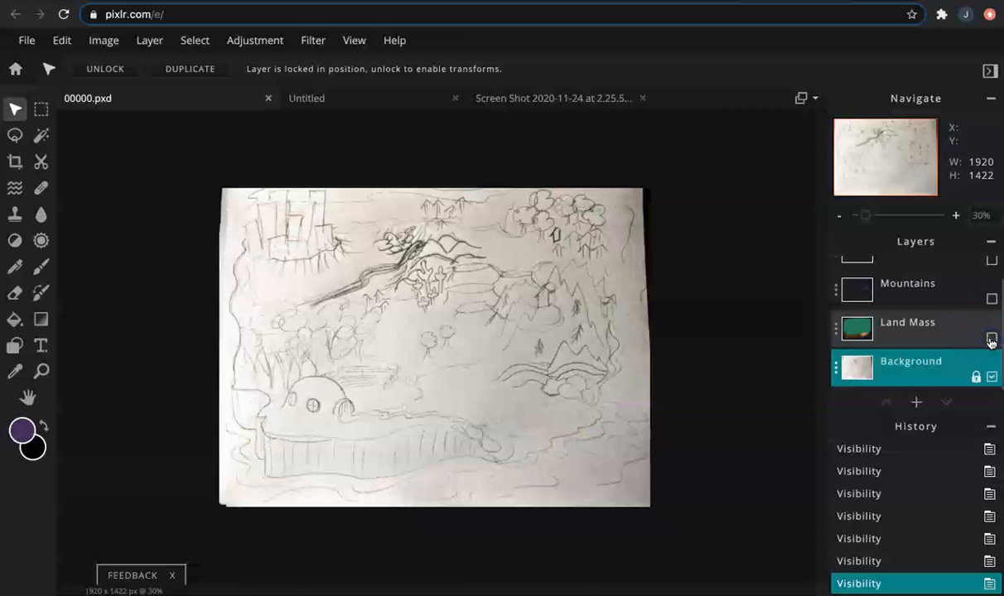
click(993, 300)
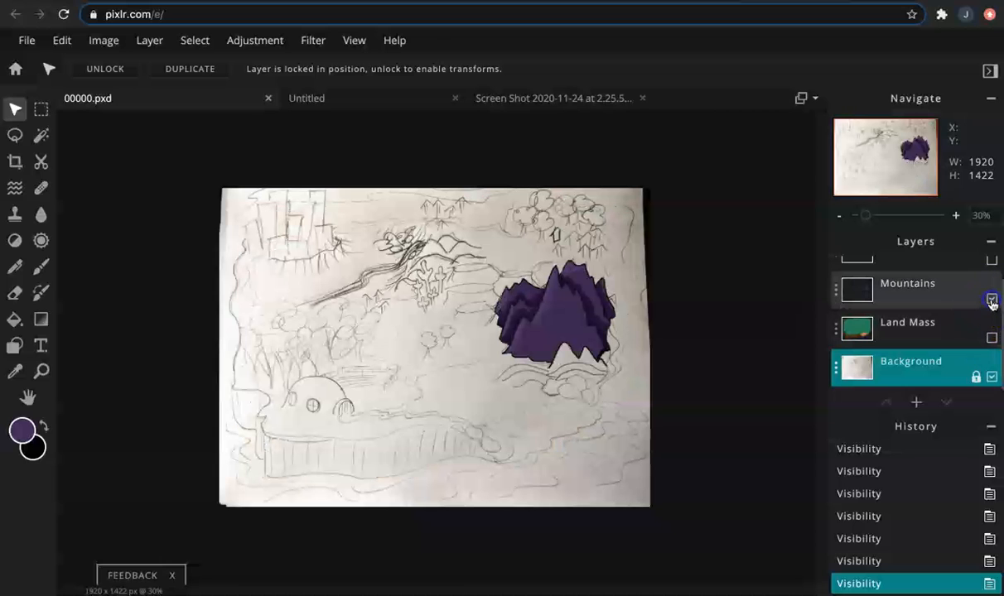
click(993, 300)
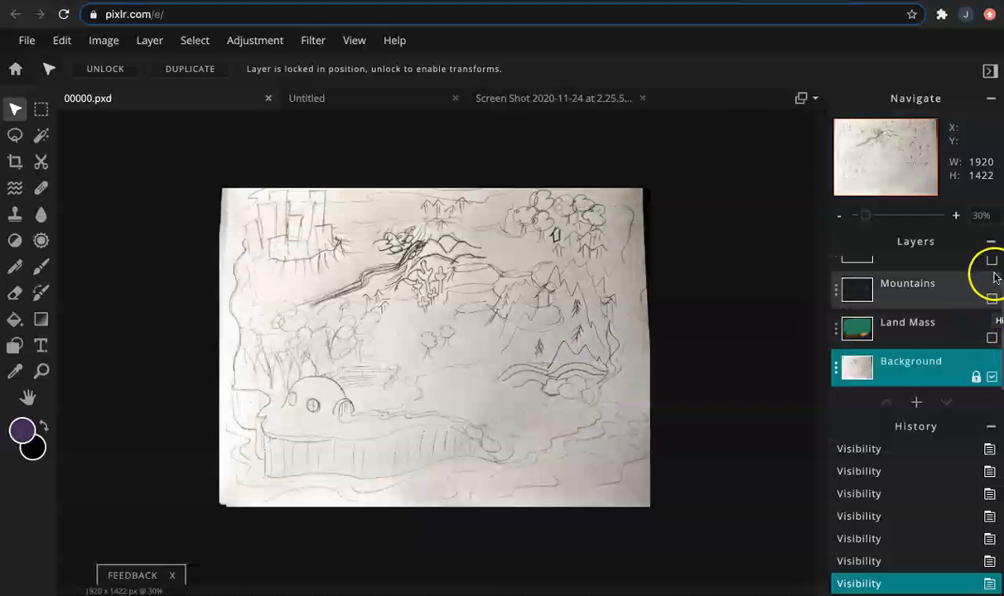
scroll(996, 276, up, 1)
click(993, 278)
click(993, 279)
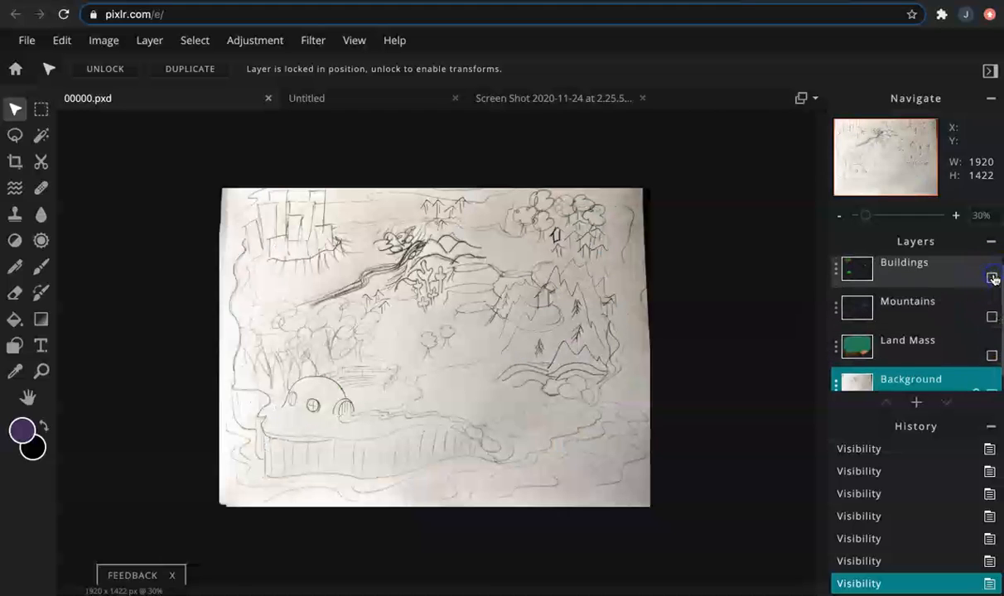
Step: Make the Land Mass, Mountains and Buildings layers visible again
scroll(990, 282, up, 1)
click(989, 366)
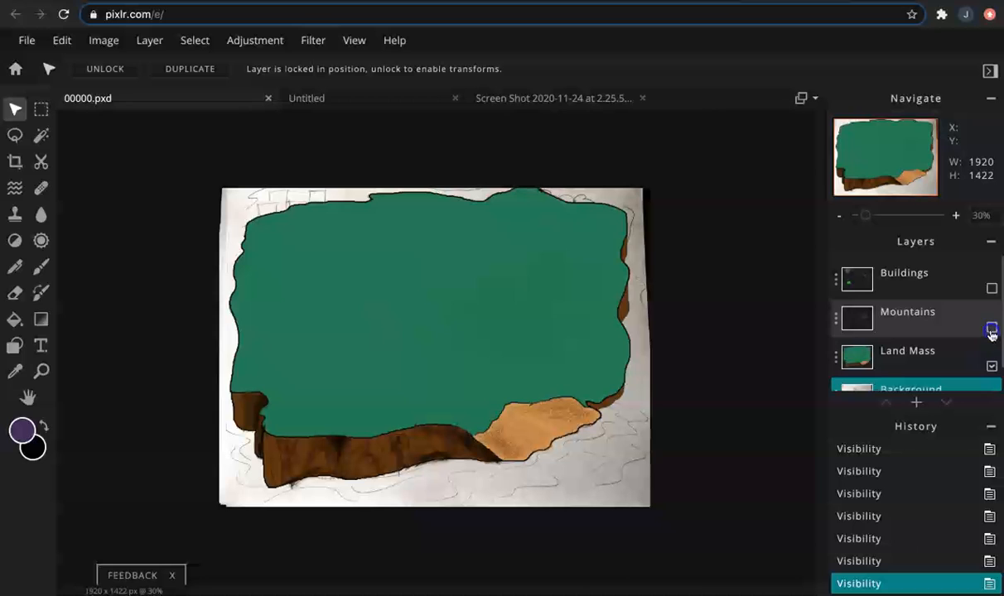
click(992, 327)
click(992, 290)
Step: Hide and show the Background layer, and do the same with the Land Mass layer
scroll(994, 294, down, 1)
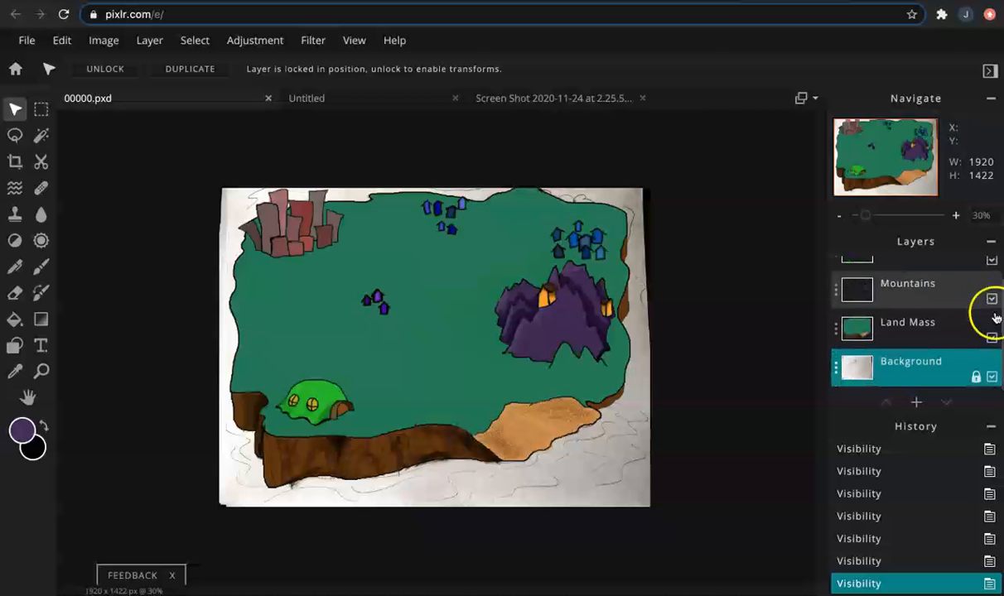
click(990, 377)
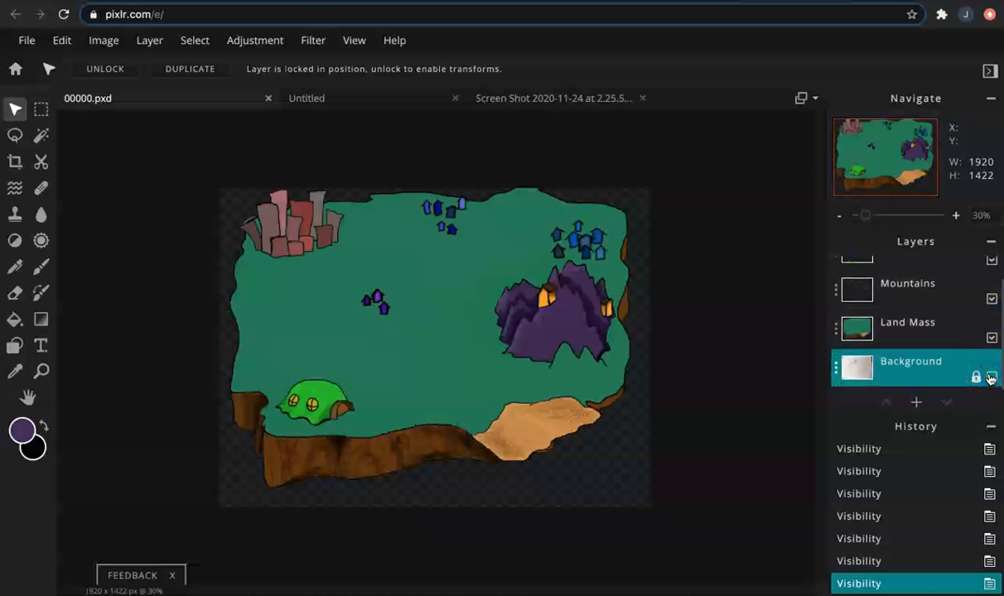
click(991, 376)
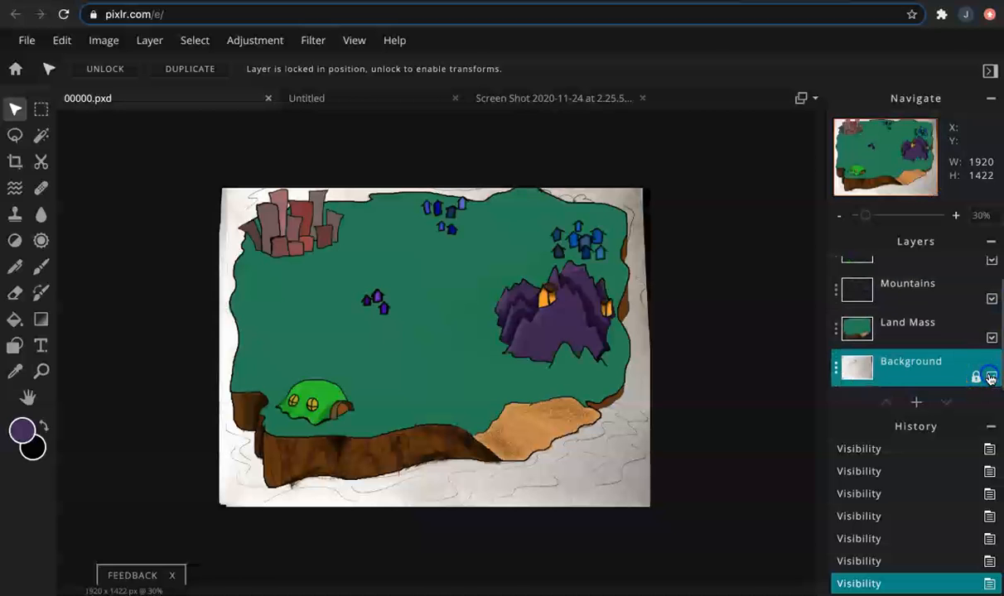
click(993, 338)
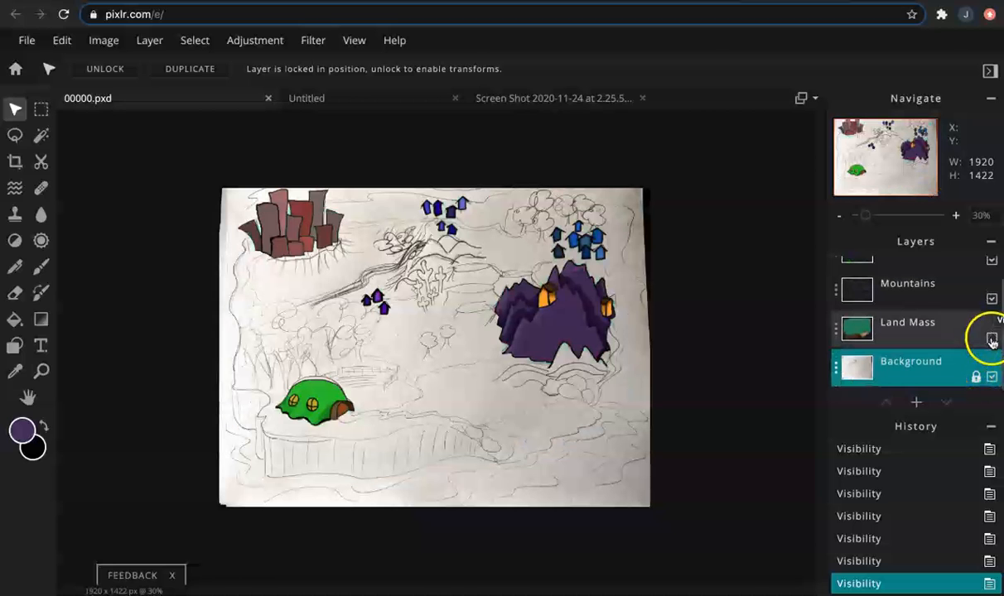
click(993, 339)
Step: Select the Mountains layer, move it above the Buildings layer, and move Buildings back to the top of the stack
scroll(942, 315, up, 1)
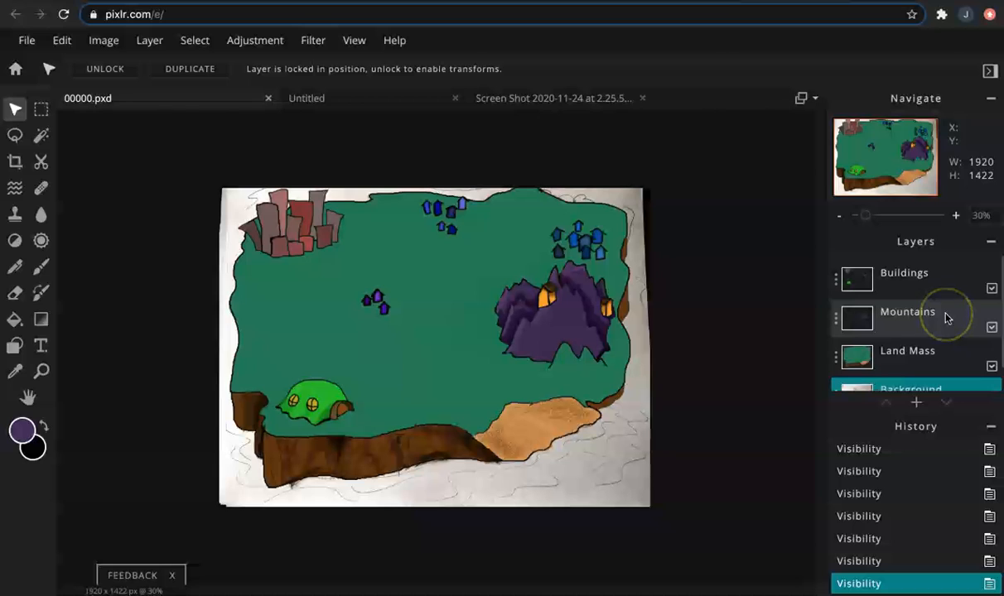
click(840, 320)
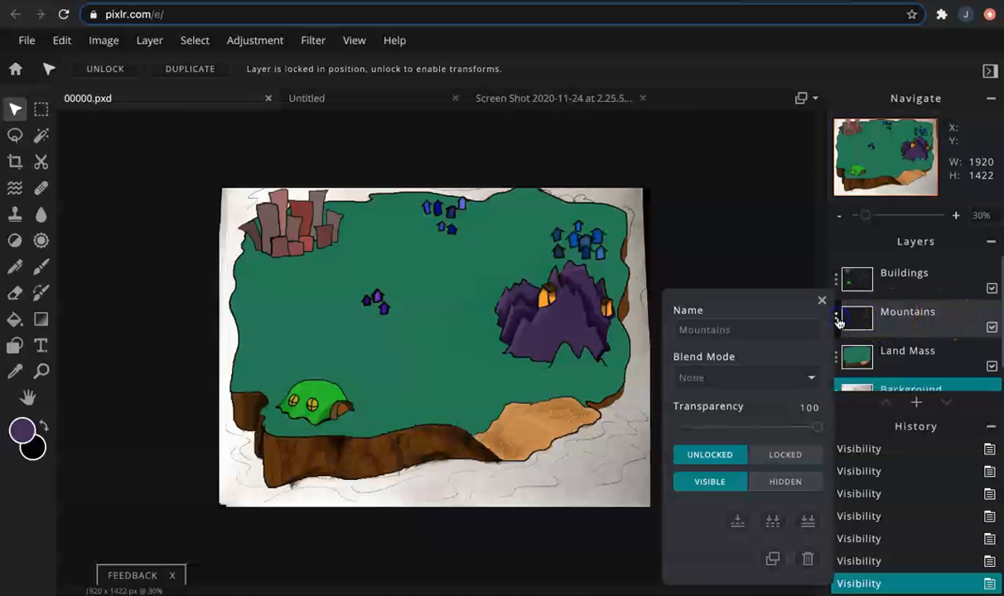
click(821, 300)
click(867, 307)
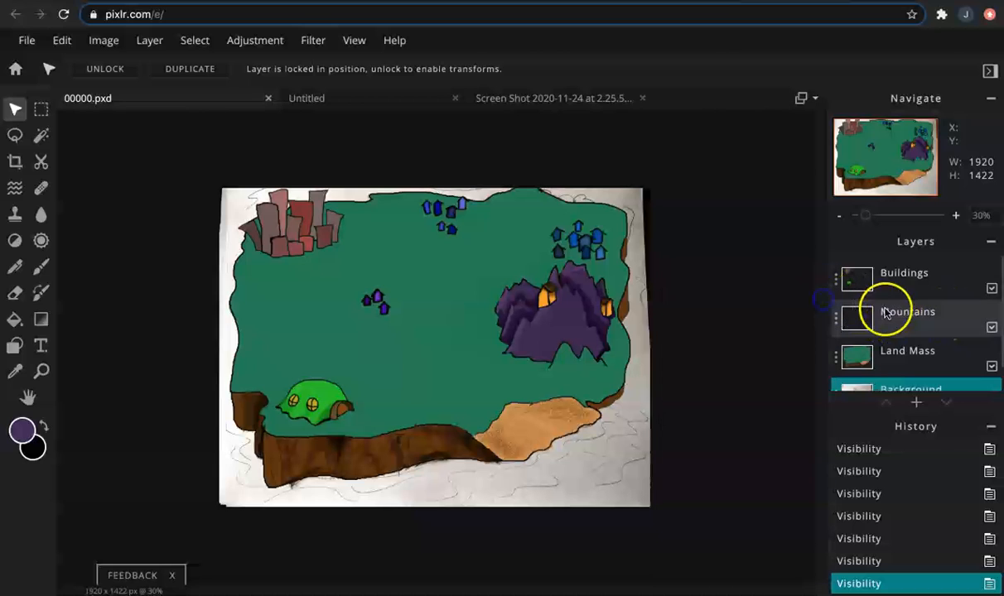
click(822, 257)
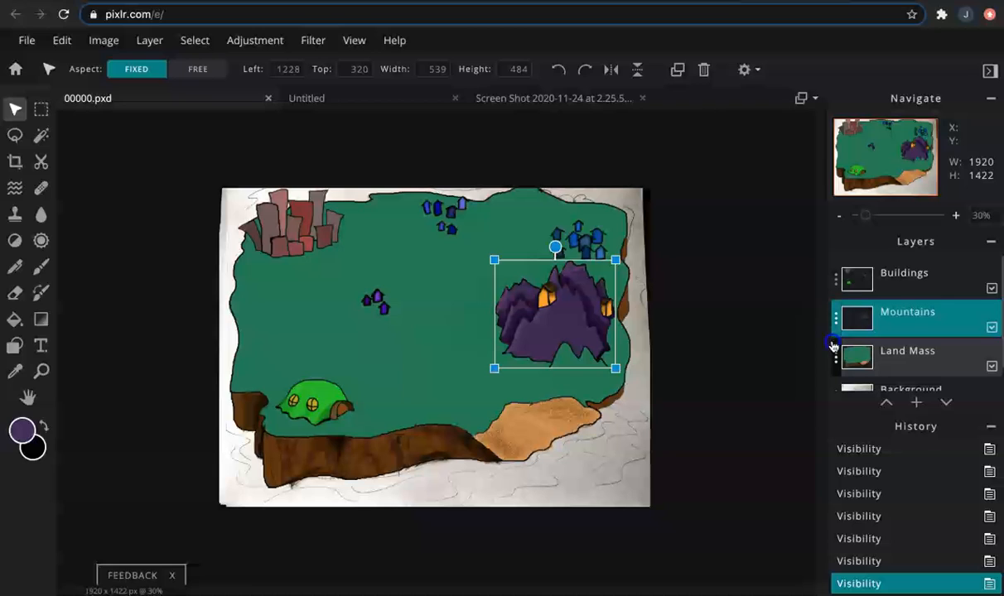
drag(915, 327, 916, 293)
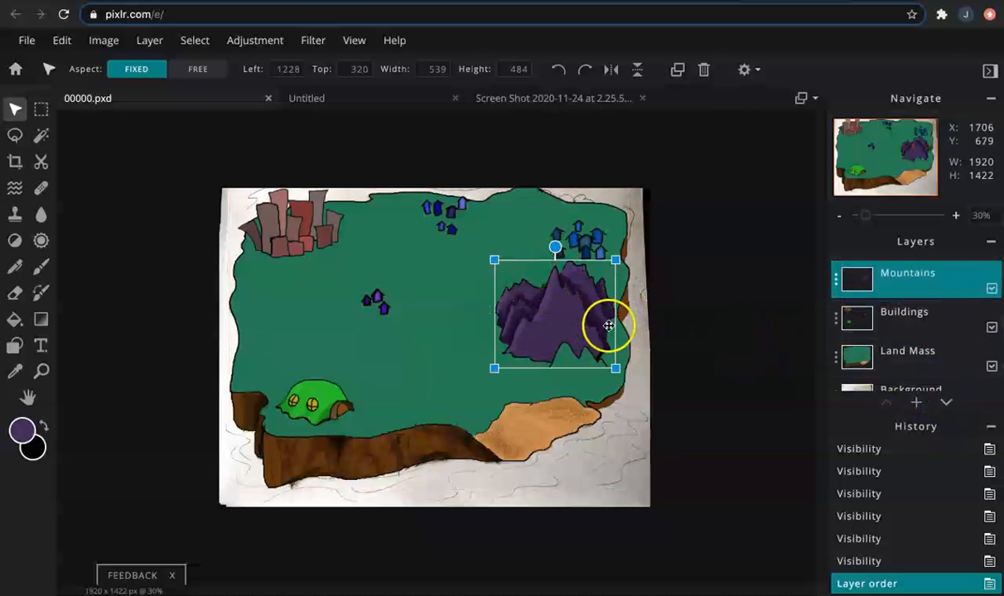
drag(898, 314, 906, 269)
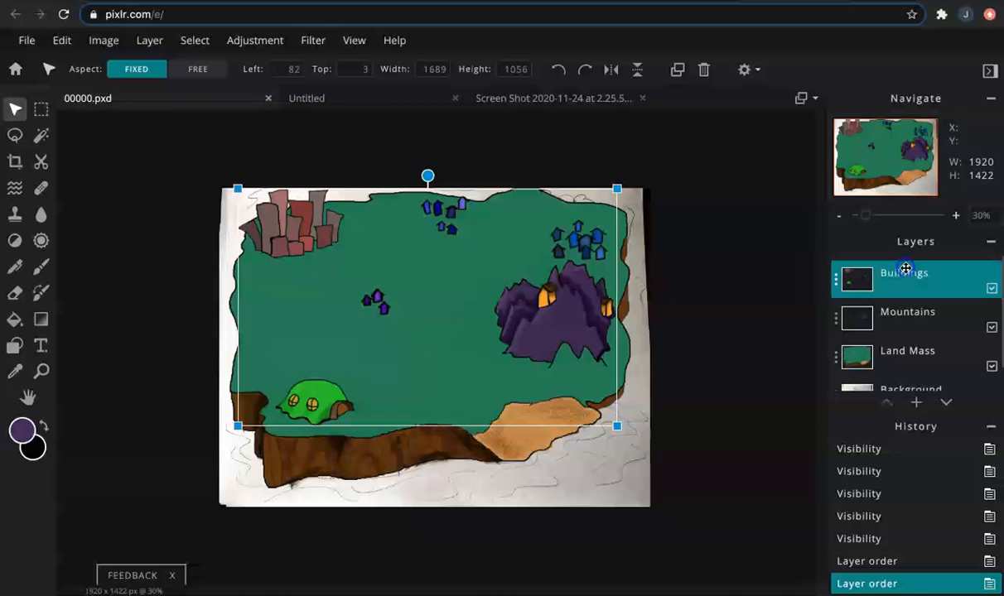
Step: Move the Land Mass layer above Mountains, toggle its visibility off and on, and return it below Mountains
drag(924, 351, 916, 312)
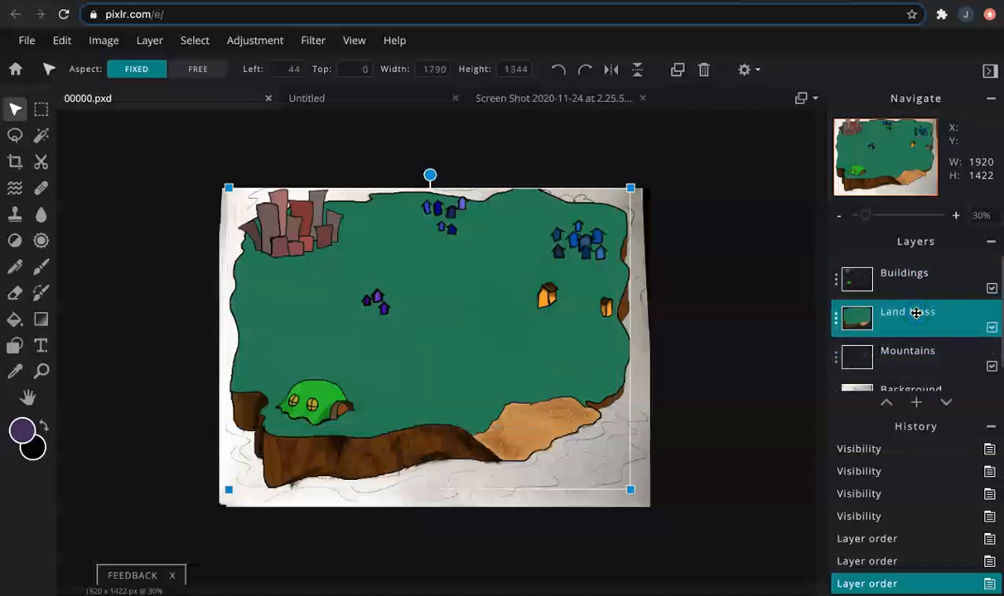
click(992, 328)
click(993, 328)
drag(914, 317, 914, 362)
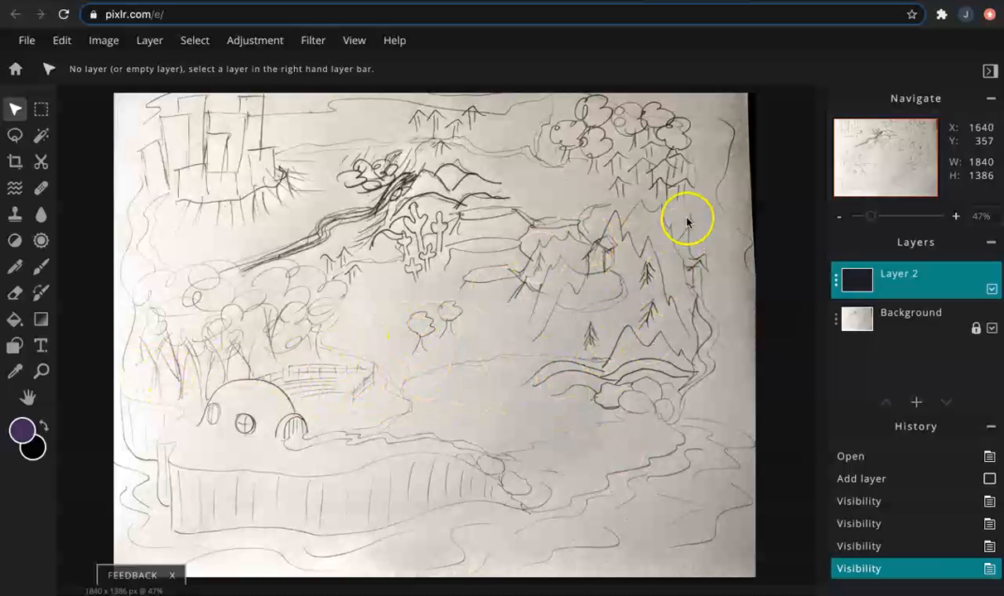
Step: Rename the empty layer above the sketch's Background as Buildings
click(905, 279)
click(818, 286)
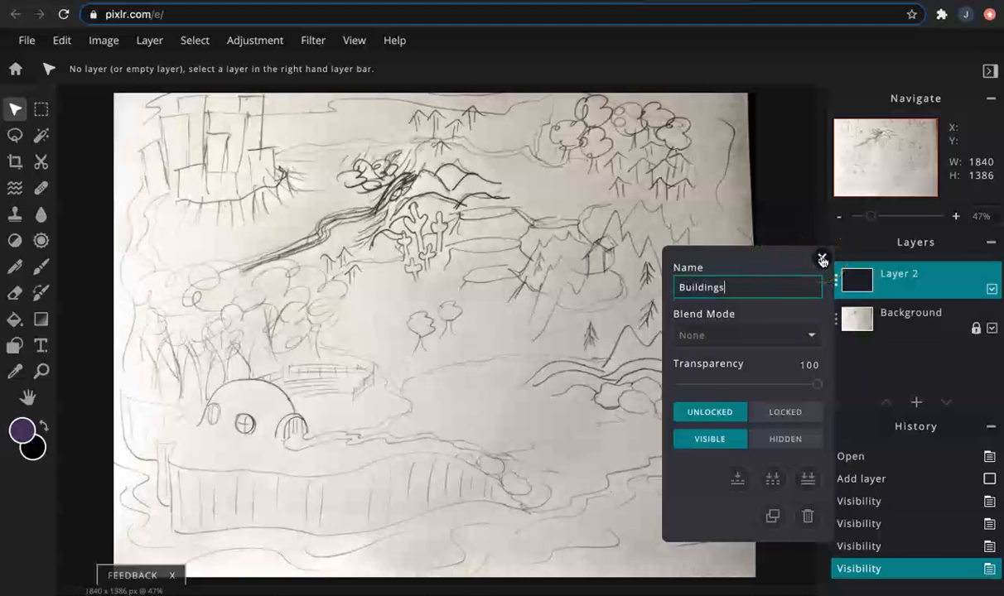
click(823, 260)
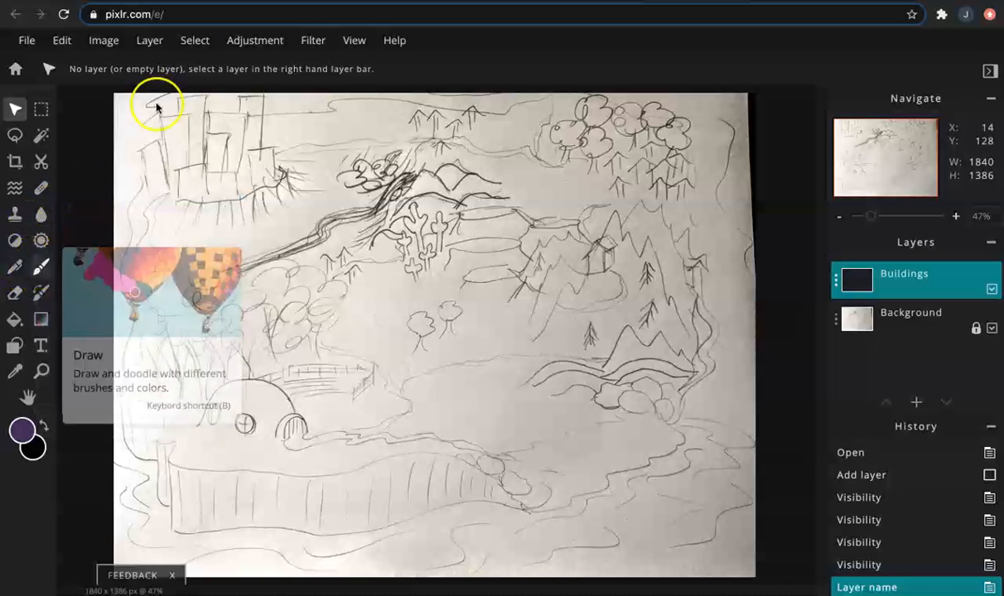
Step: Create a new Full HD image of 1920 x 1080, and switch back and forth between it and the sketch document
click(35, 50)
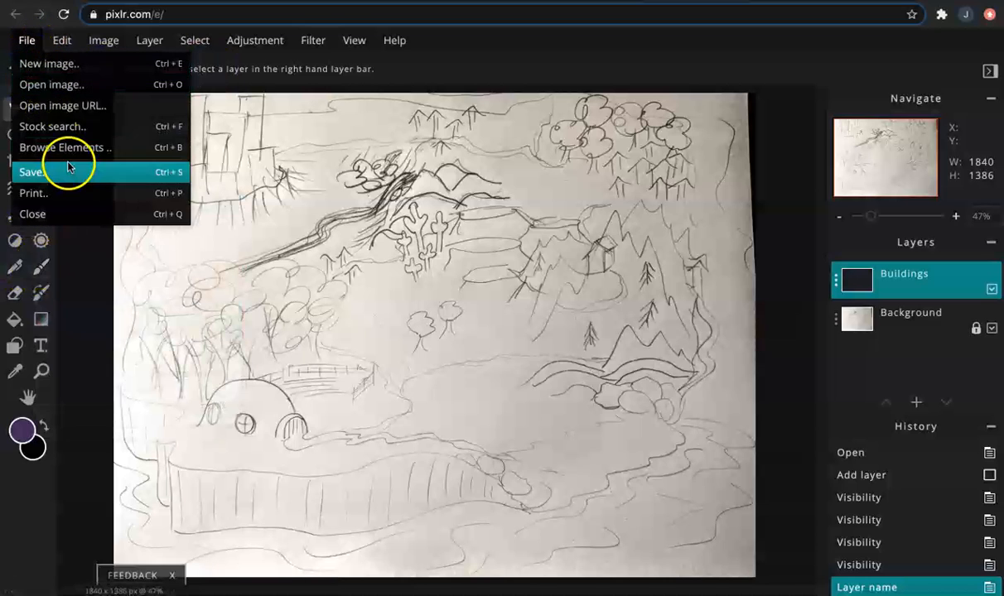
click(36, 65)
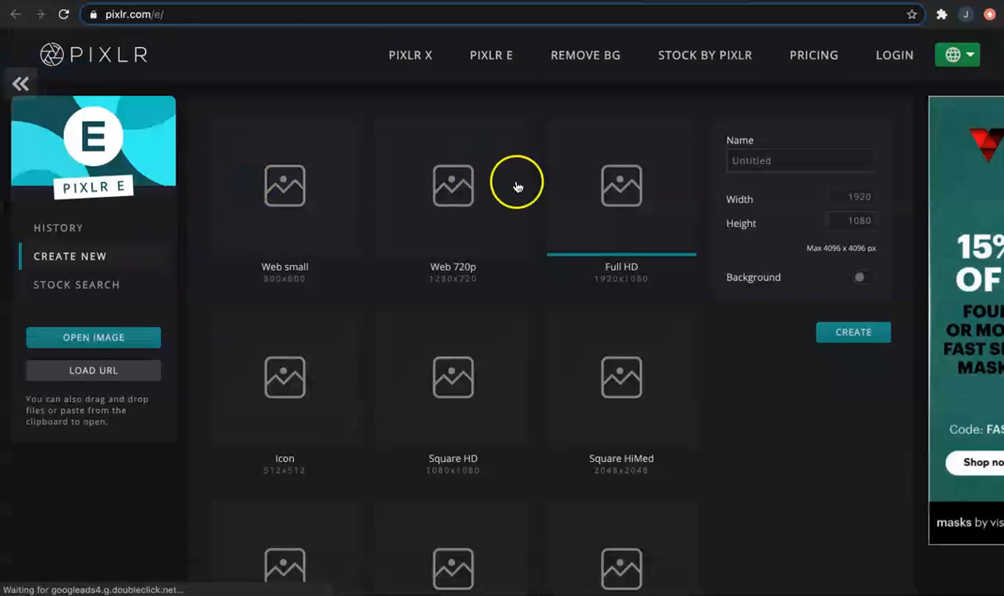
click(869, 335)
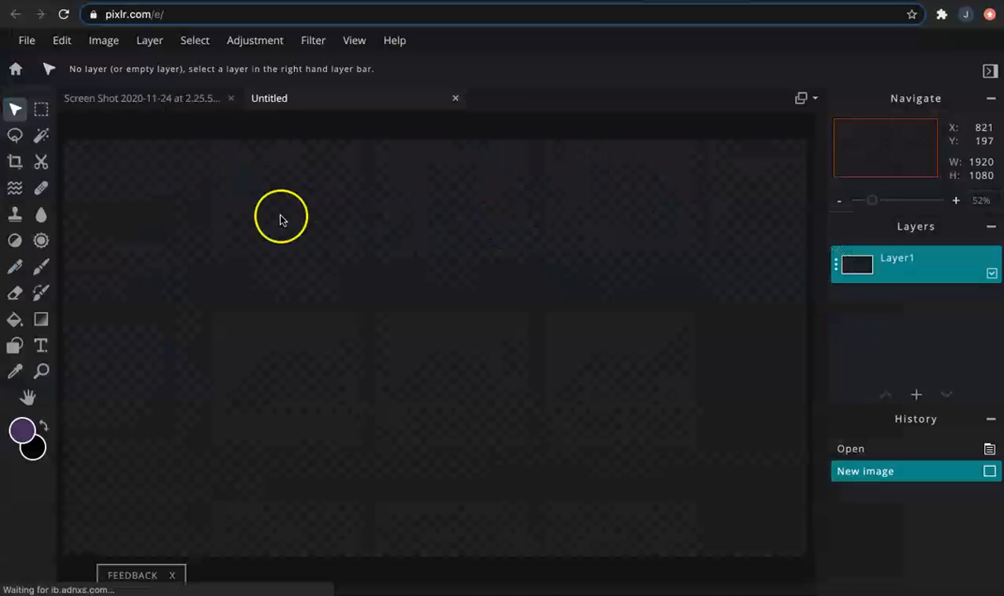
click(169, 106)
click(311, 106)
click(193, 104)
click(315, 100)
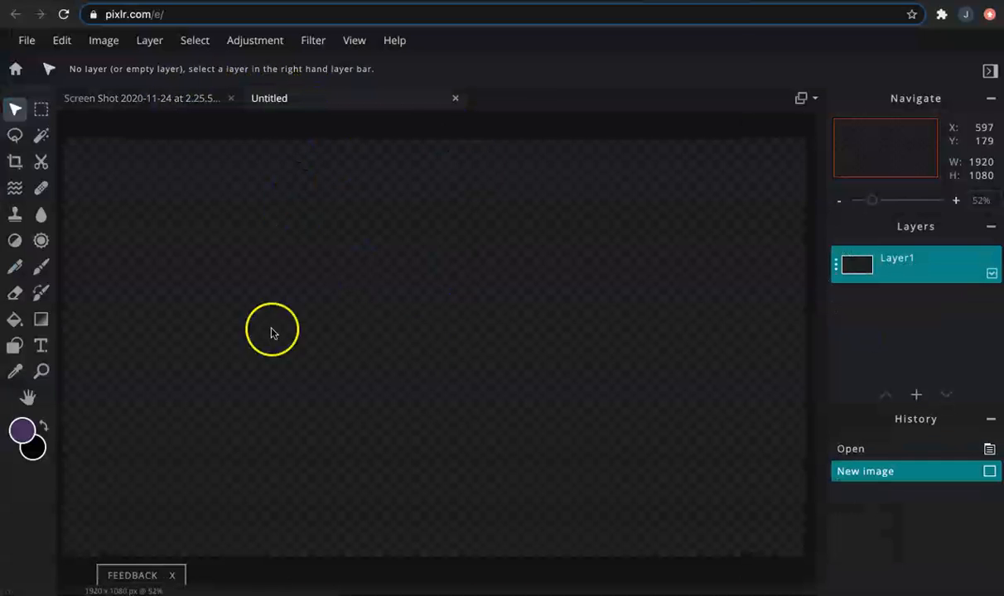
Step: Fill the new image's empty canvas with white (#FFFFFF) using the Fill tool
click(14, 322)
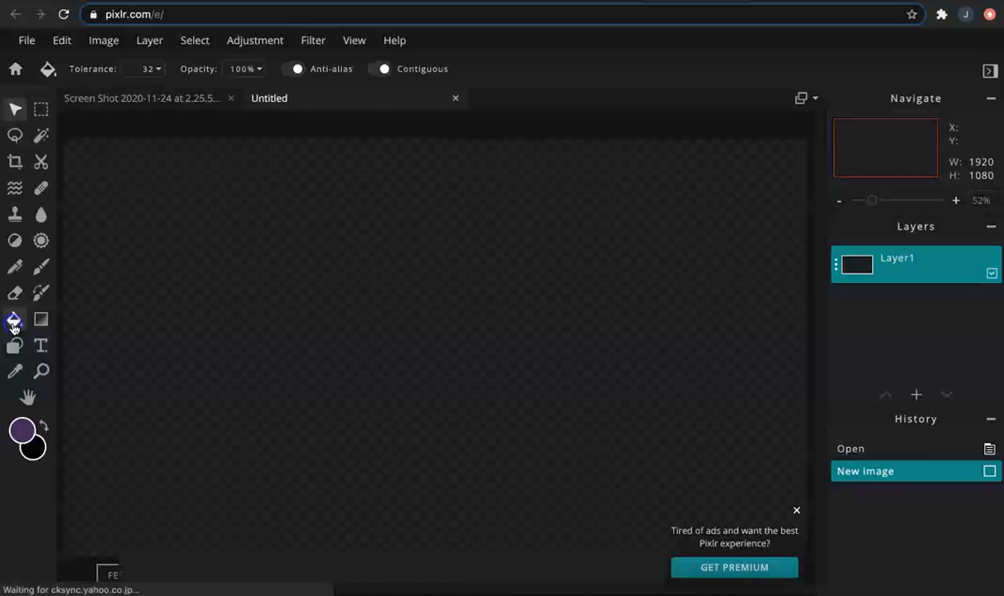
click(29, 440)
click(414, 327)
drag(415, 325, 330, 217)
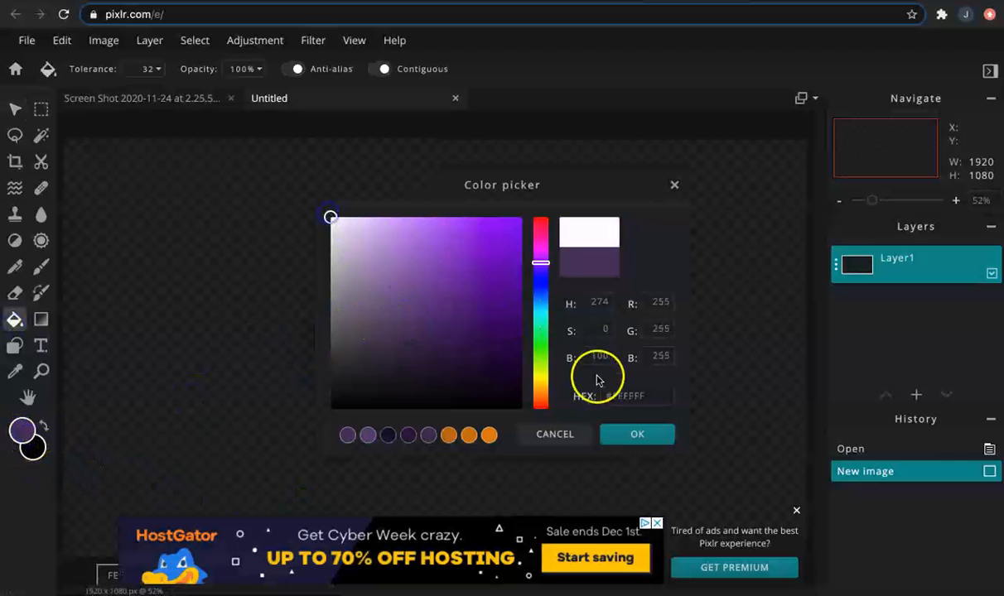
click(637, 434)
click(424, 315)
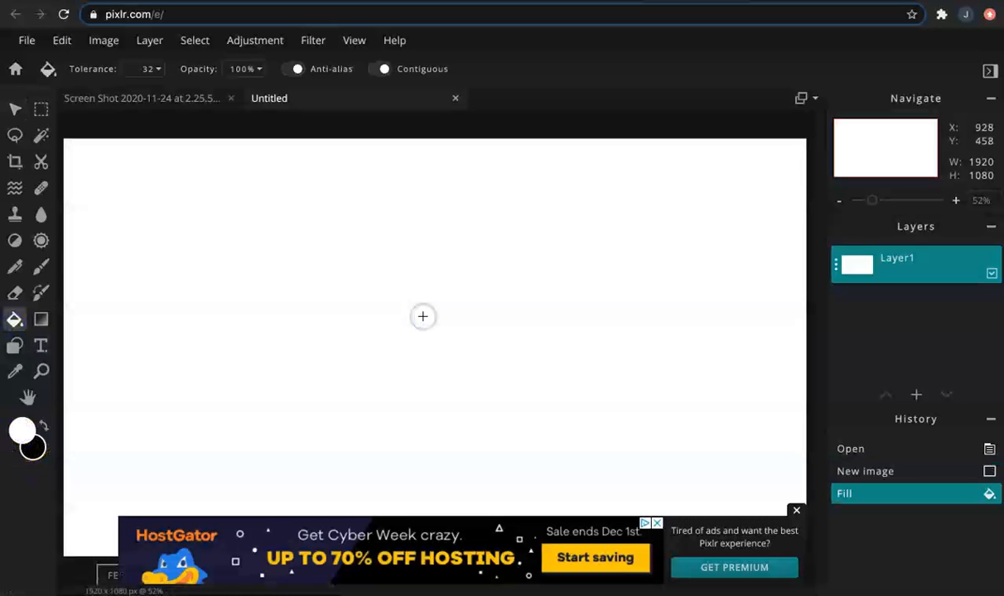
Step: With the Pen tool's Sketchy variant at size 1 and black as the foreground colour, draw a thin curve on the white canvas
click(15, 266)
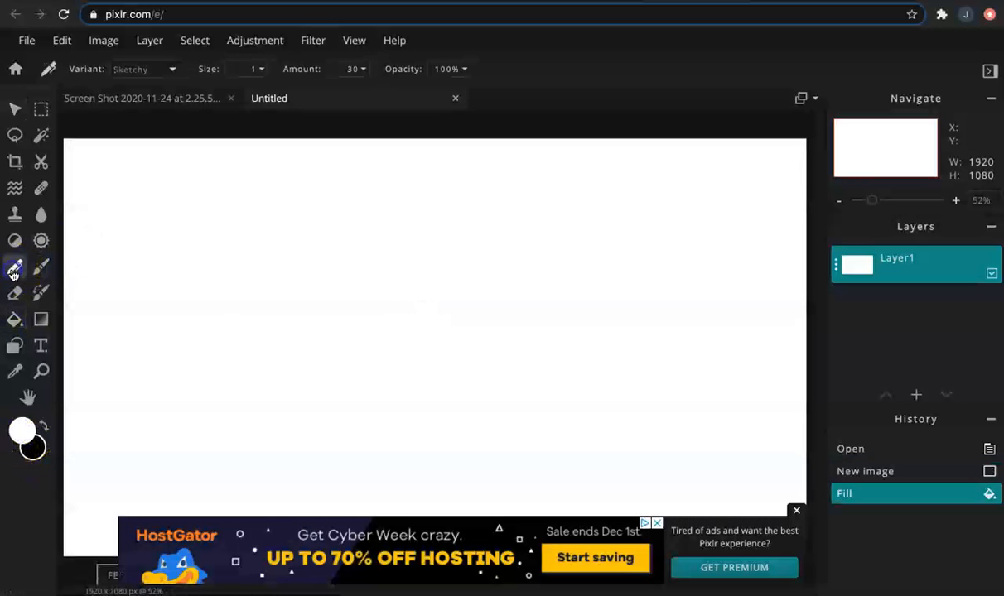
click(46, 426)
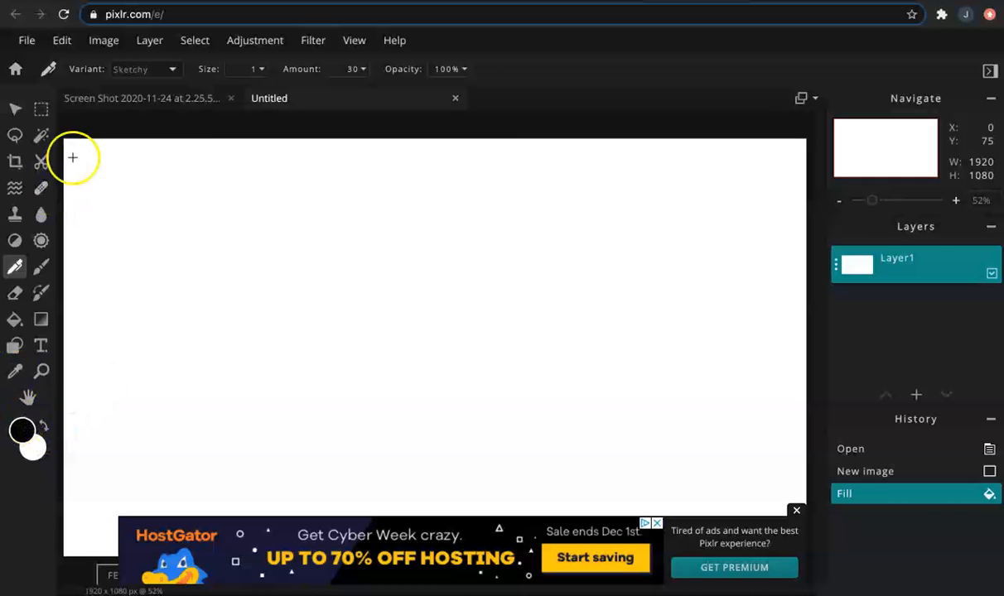
click(170, 74)
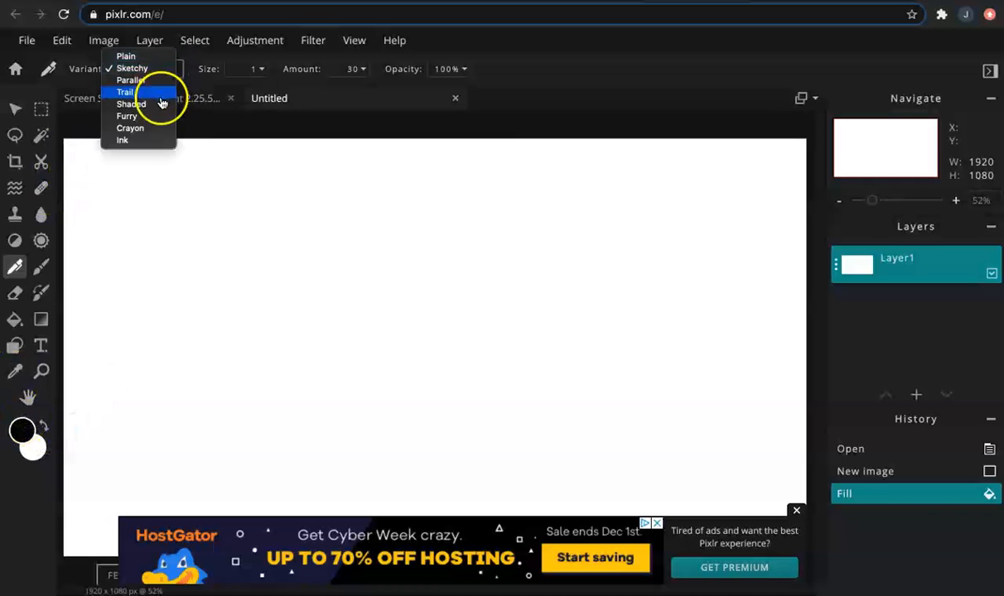
click(130, 67)
mouse_move(185, 186)
mouse_down()
mouse_move(295, 226)
mouse_move(352, 289)
mouse_move(402, 306)
mouse_up()
Step: Set the pen size to 15 and draw a thick looping Sketchy stroke beside the thin curve
click(256, 68)
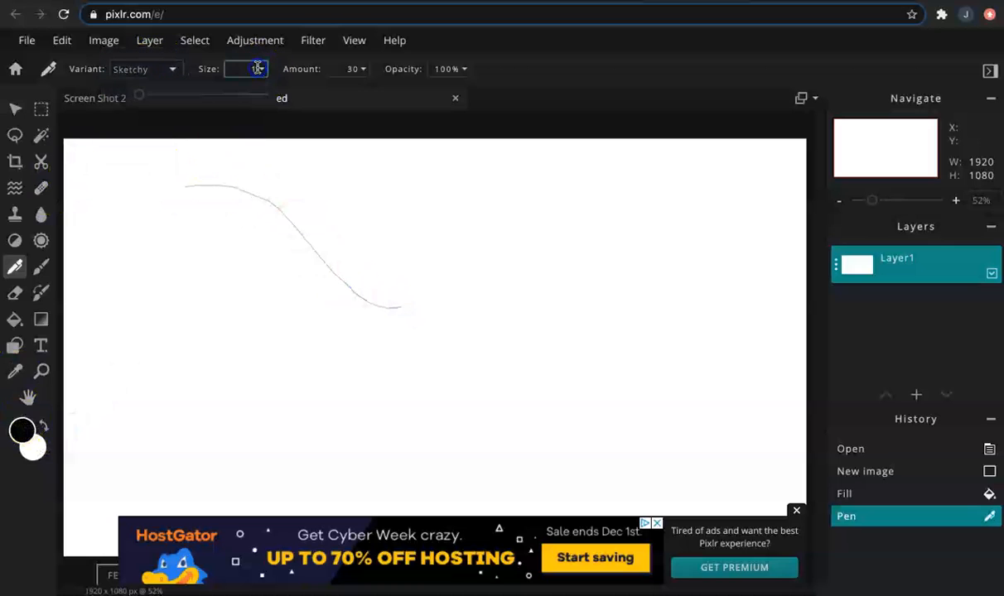
drag(203, 96, 160, 97)
mouse_move(342, 193)
mouse_down()
mouse_move(442, 263)
mouse_move(510, 288)
mouse_move(498, 346)
mouse_move(438, 358)
mouse_move(401, 349)
mouse_move(390, 296)
mouse_move(416, 239)
mouse_up()
Step: Draw an angular stroke with the Furry pen variant and a long diagonal stroke with the Crayon variant
click(161, 69)
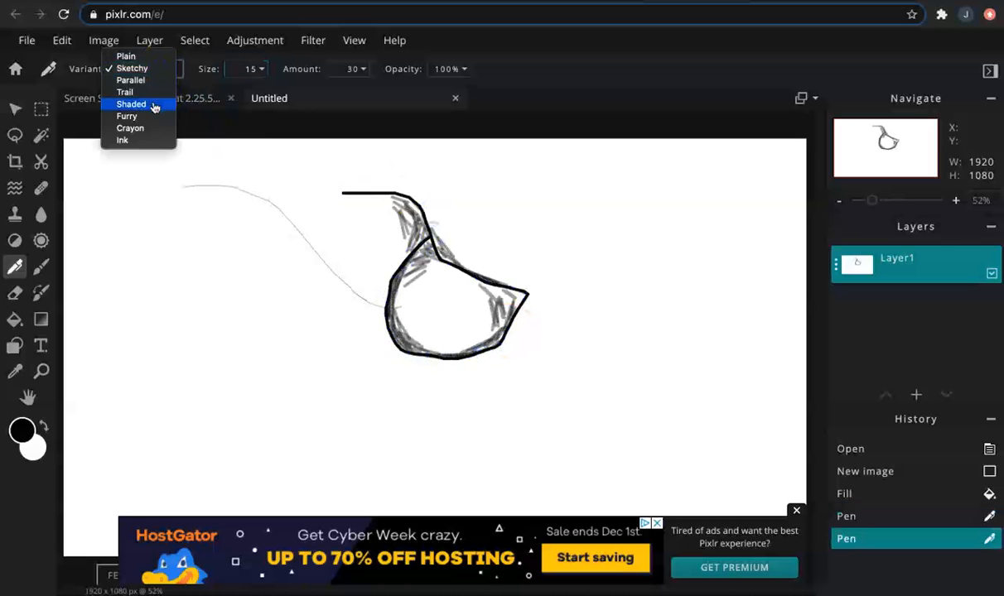
click(131, 116)
mouse_move(136, 203)
mouse_down()
mouse_move(260, 276)
mouse_move(153, 260)
mouse_up()
click(159, 69)
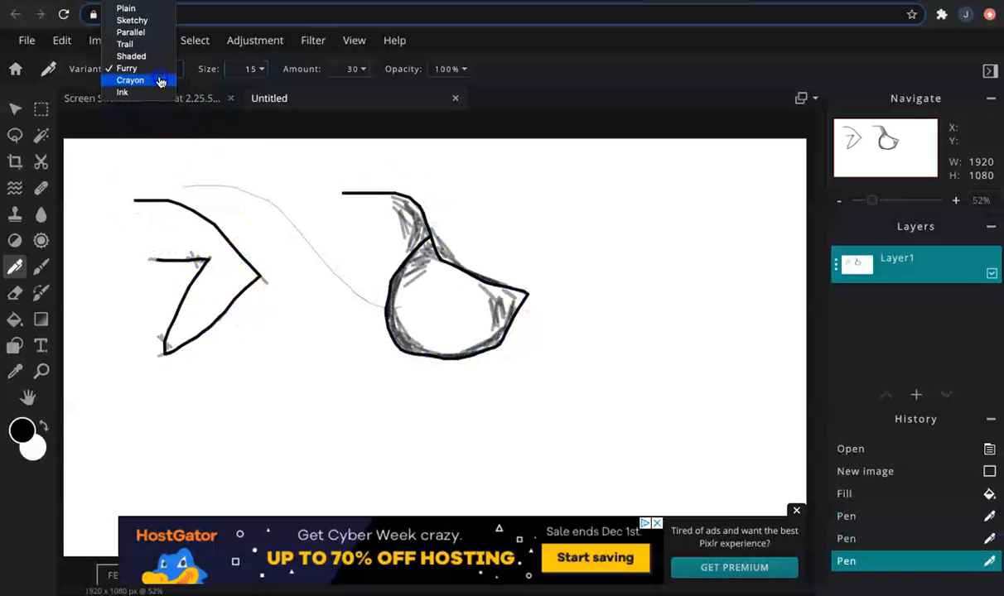
click(132, 78)
drag(267, 260, 355, 463)
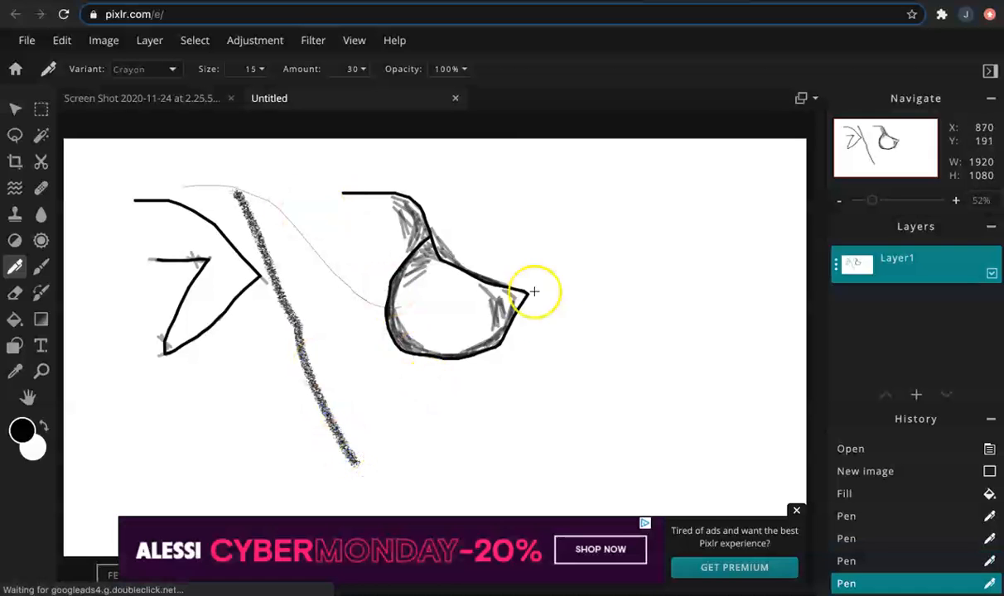
Step: Switch to the Draw tool and the sketch document, and set the brush to 8 px size and 18% softness
click(41, 268)
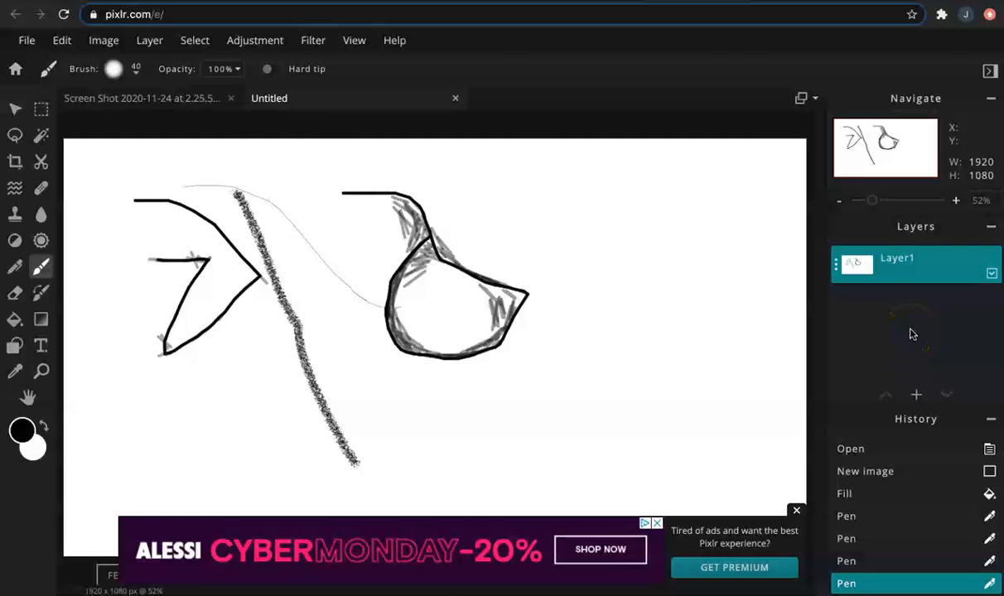
click(186, 98)
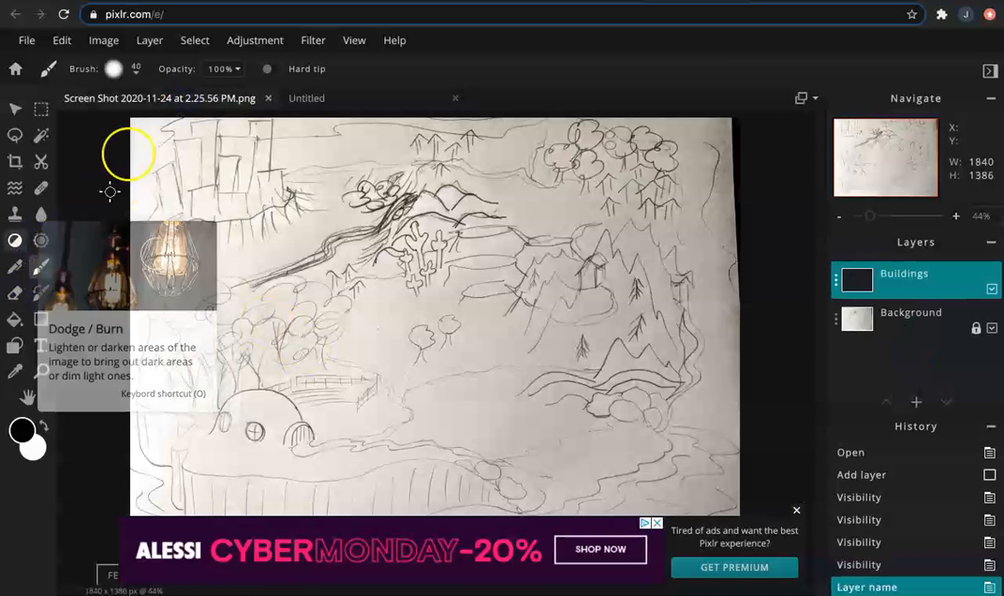
click(113, 69)
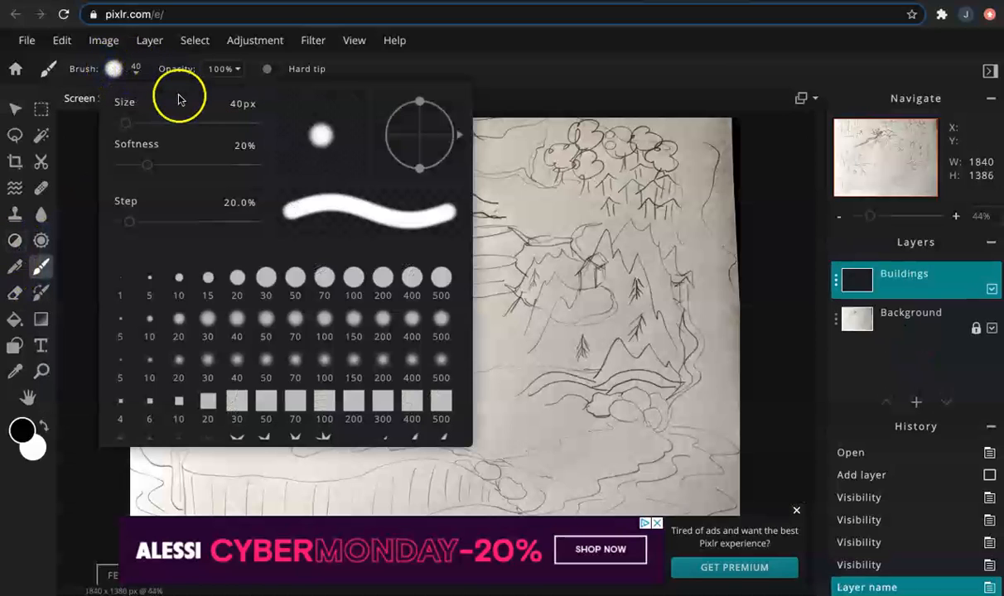
mouse_move(123, 124)
mouse_down()
mouse_move(150, 125)
mouse_move(118, 125)
mouse_up()
click(234, 105)
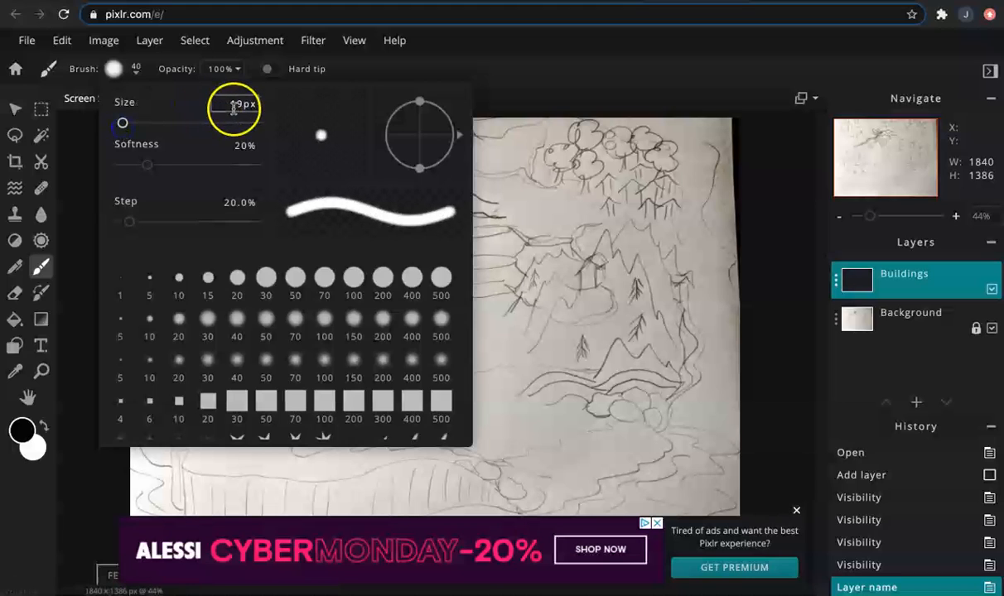
text(8)
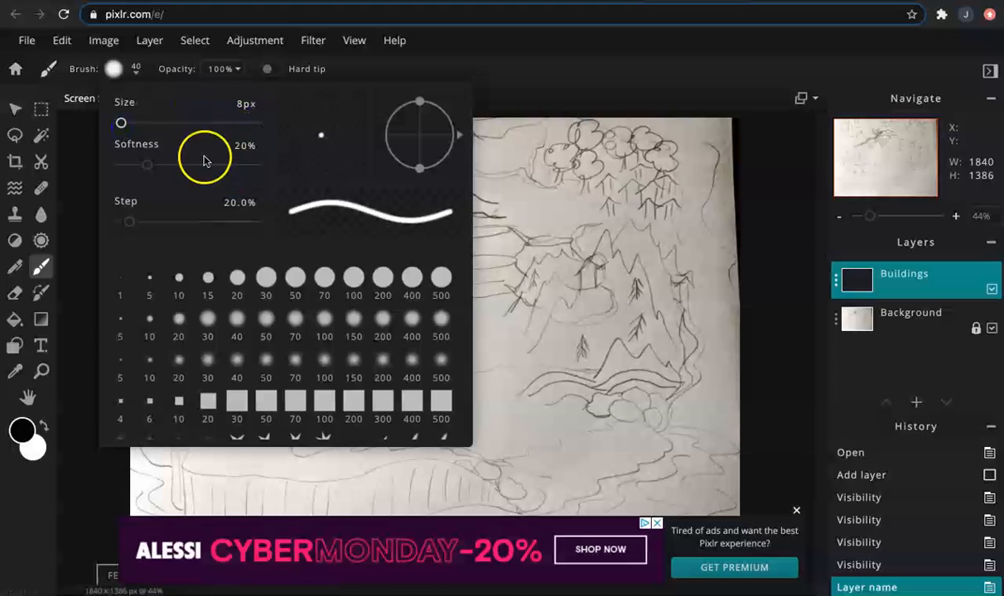
mouse_move(147, 169)
mouse_down()
mouse_move(242, 165)
mouse_move(166, 188)
mouse_move(118, 187)
mouse_move(227, 191)
mouse_move(149, 187)
mouse_up()
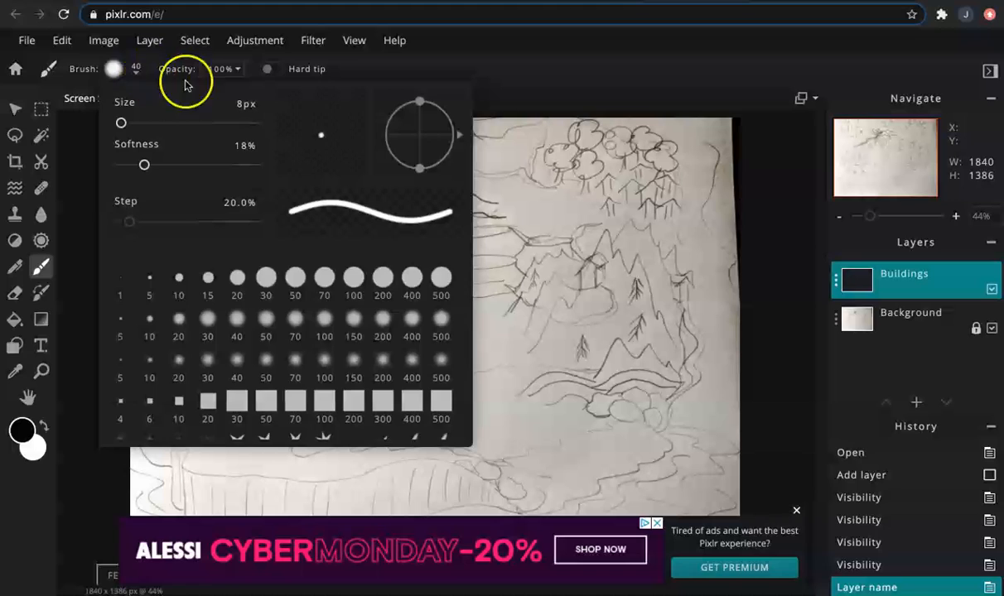
click(372, 78)
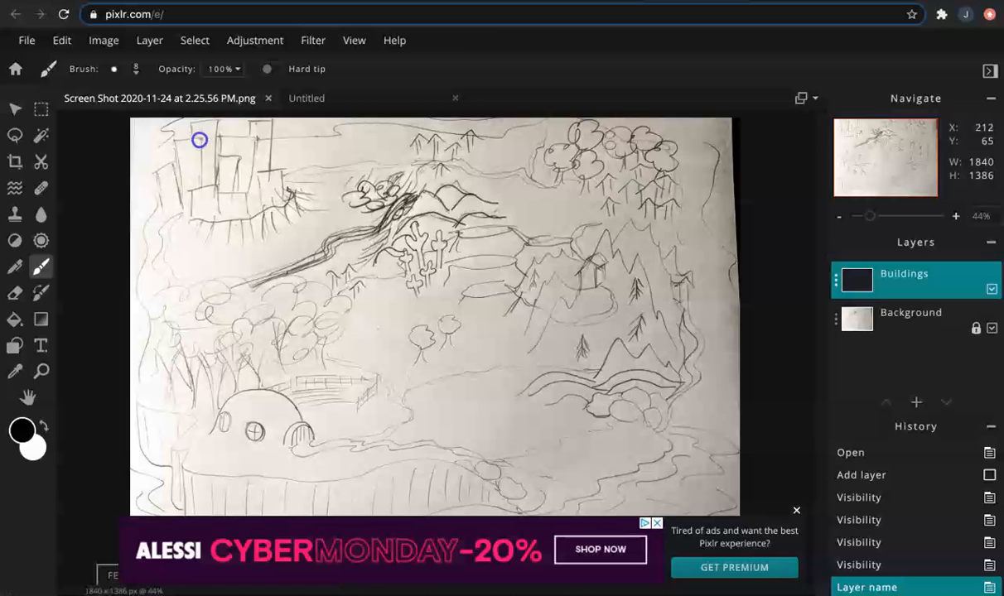
Step: Trace the first building outlines of the sketch's upper-left city in black on the Buildings layer
drag(173, 141, 172, 141)
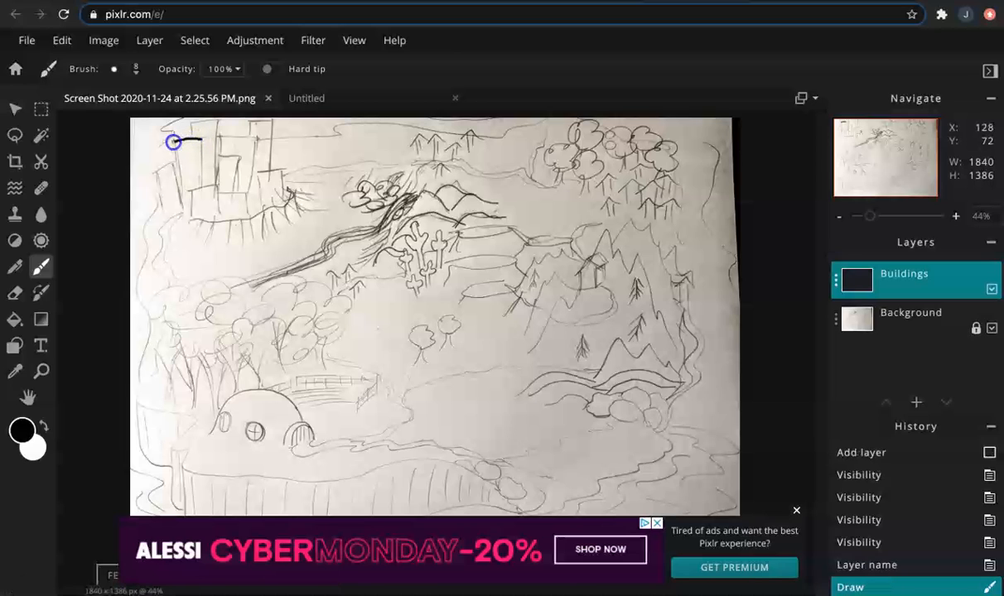
mouse_move(181, 208)
mouse_down()
mouse_move(203, 140)
mouse_move(199, 191)
mouse_up()
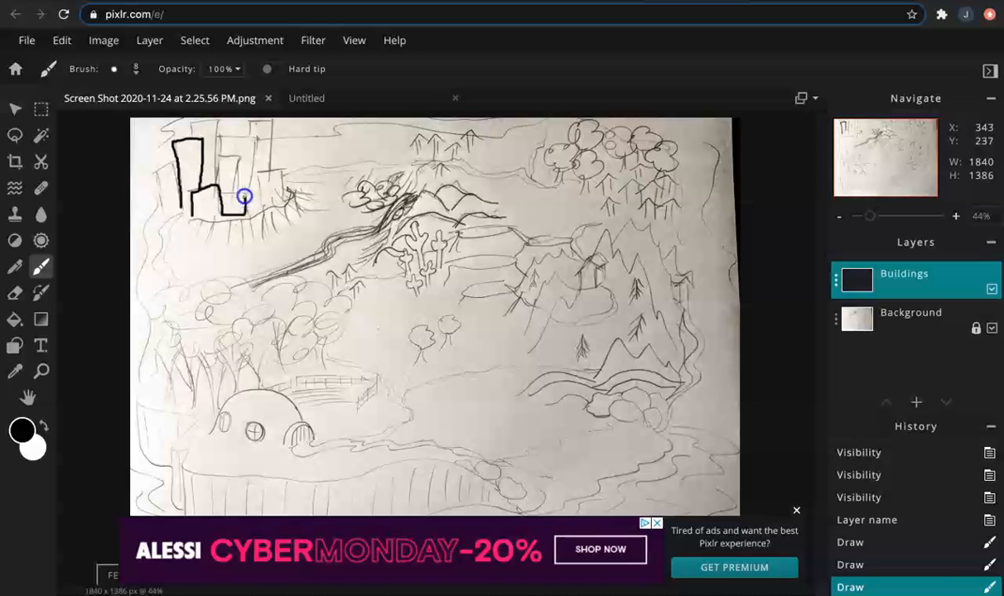
drag(231, 205, 234, 204)
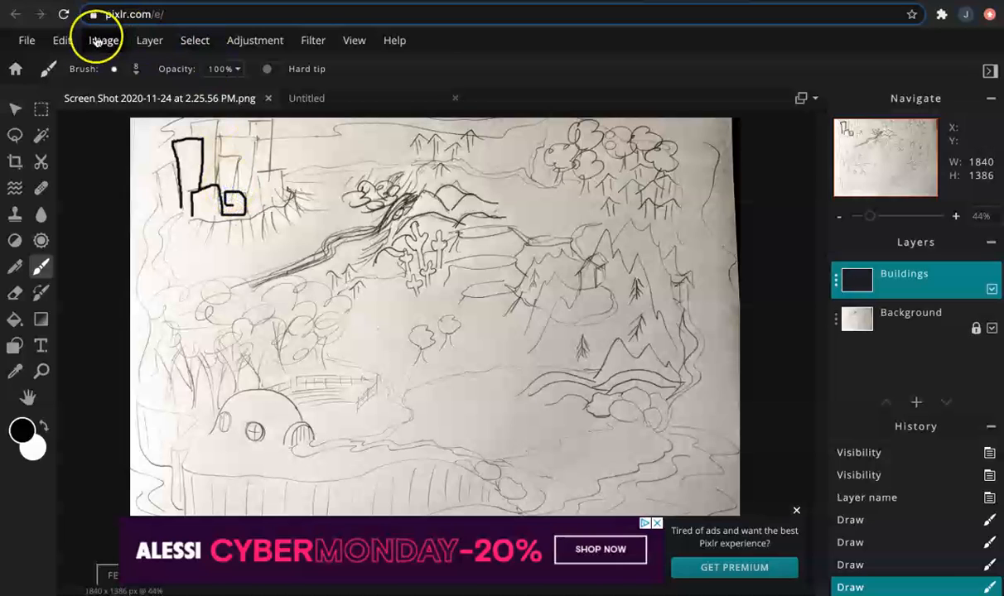
Step: Undo the last black building stroke and redraw the city's small front box and leaning leftmost building as closed outlines
click(62, 40)
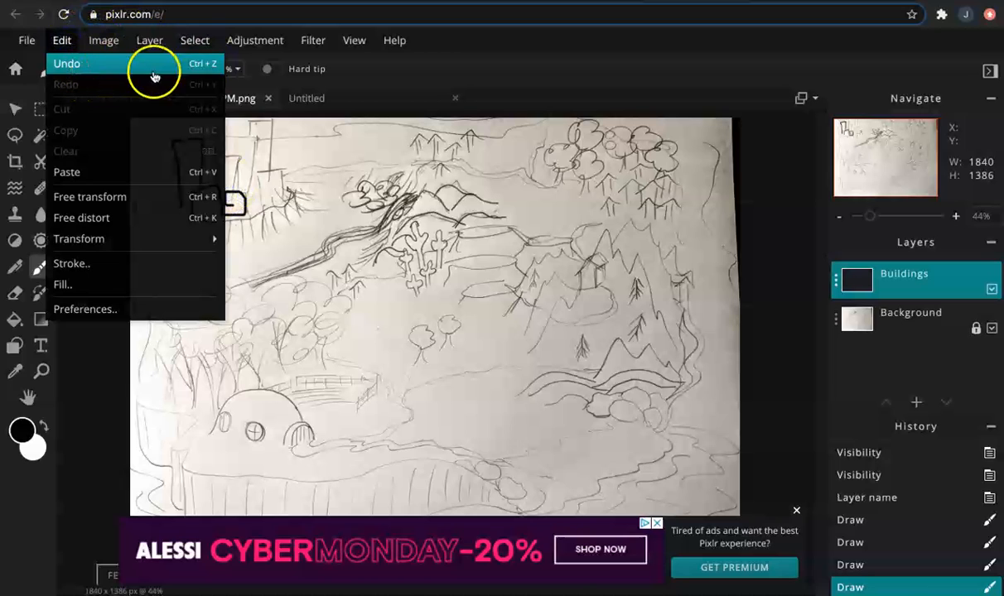
click(60, 43)
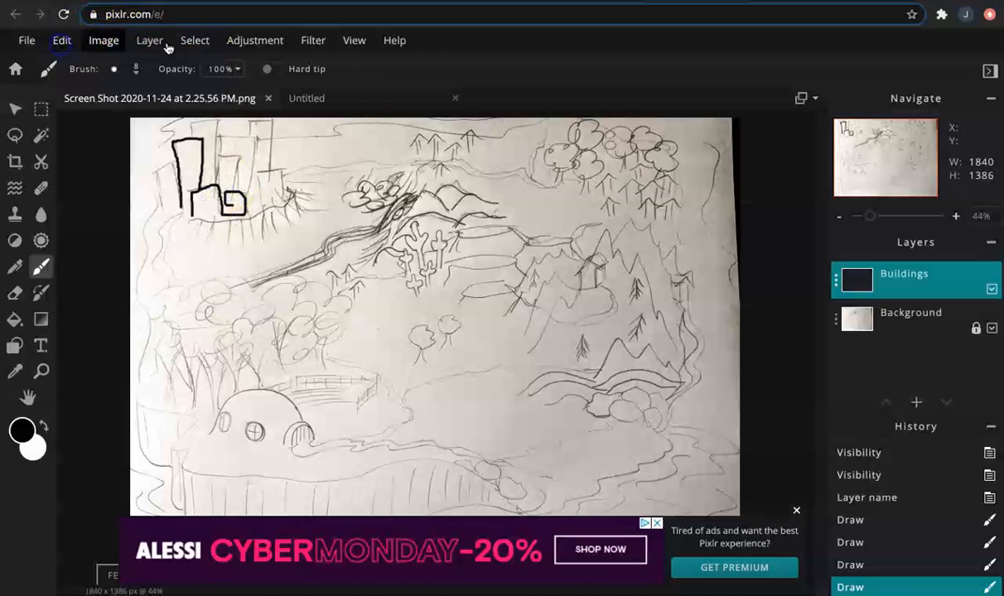
key(ctrl+z)
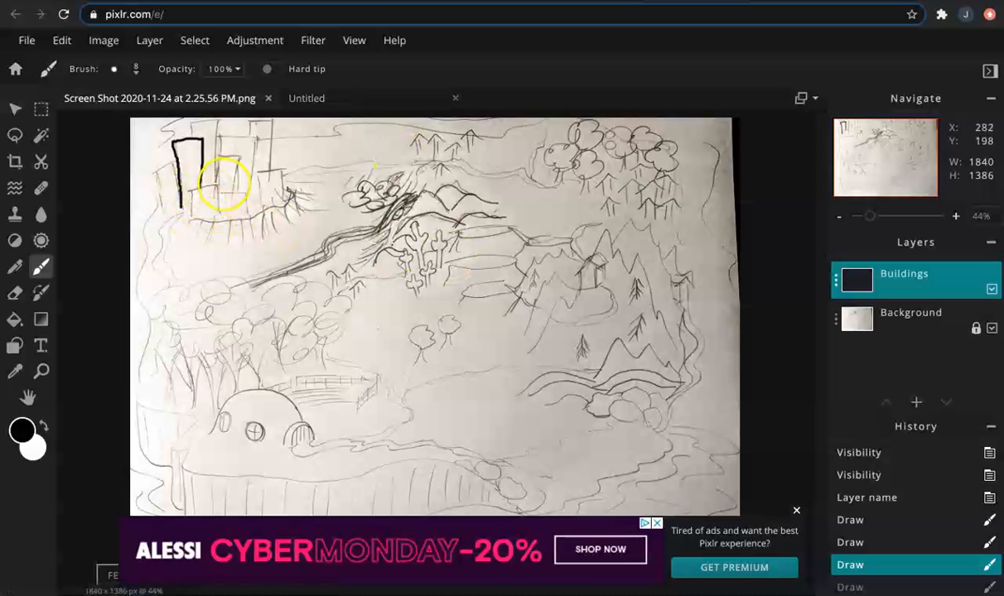
mouse_move(218, 186)
mouse_down()
mouse_move(190, 191)
mouse_move(192, 212)
mouse_up()
click(192, 212)
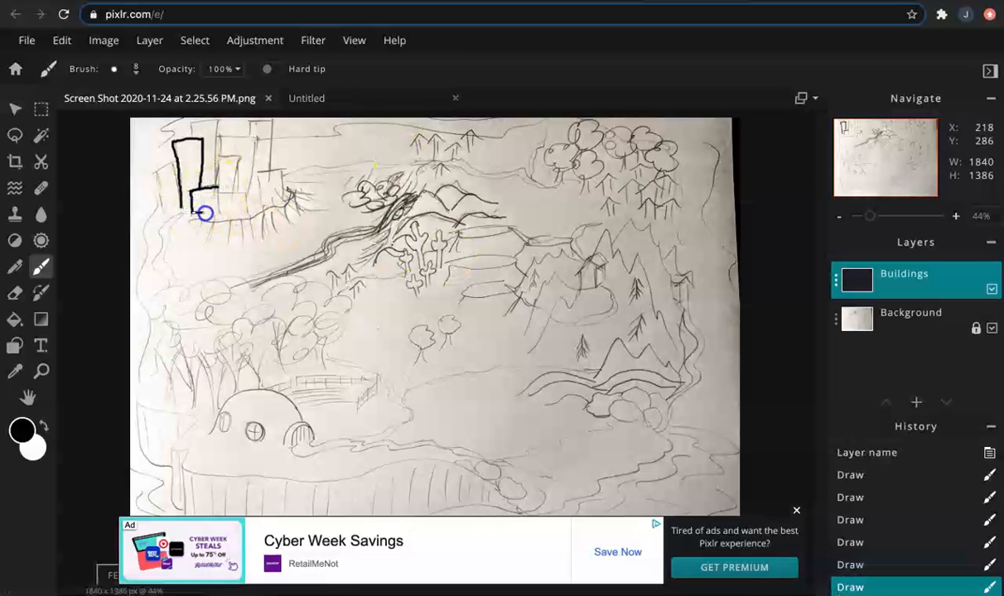
drag(218, 207, 216, 188)
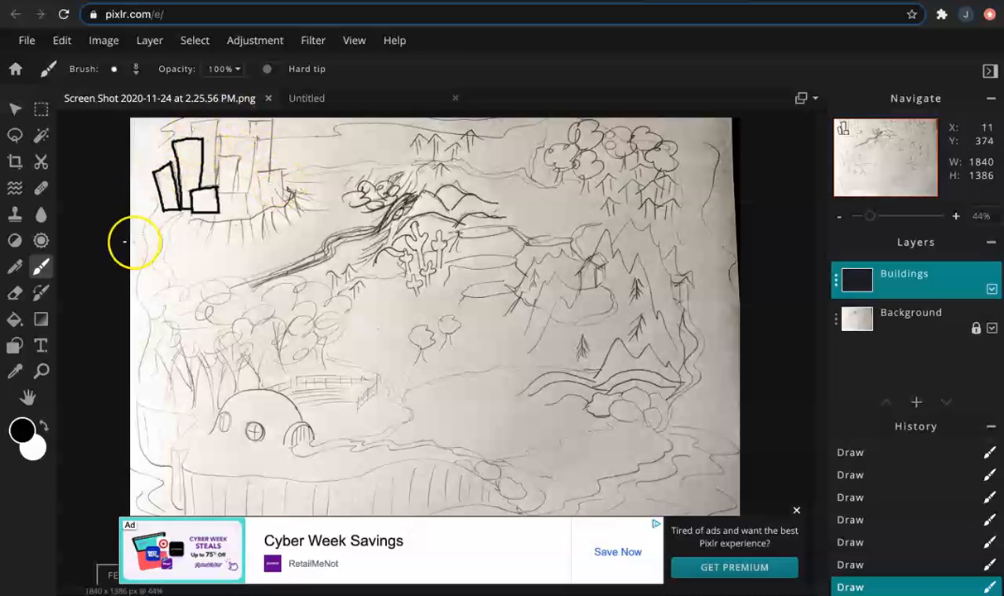
Step: Fill the three outlined buildings with teal #61D5BC on the Buildings layer
click(15, 322)
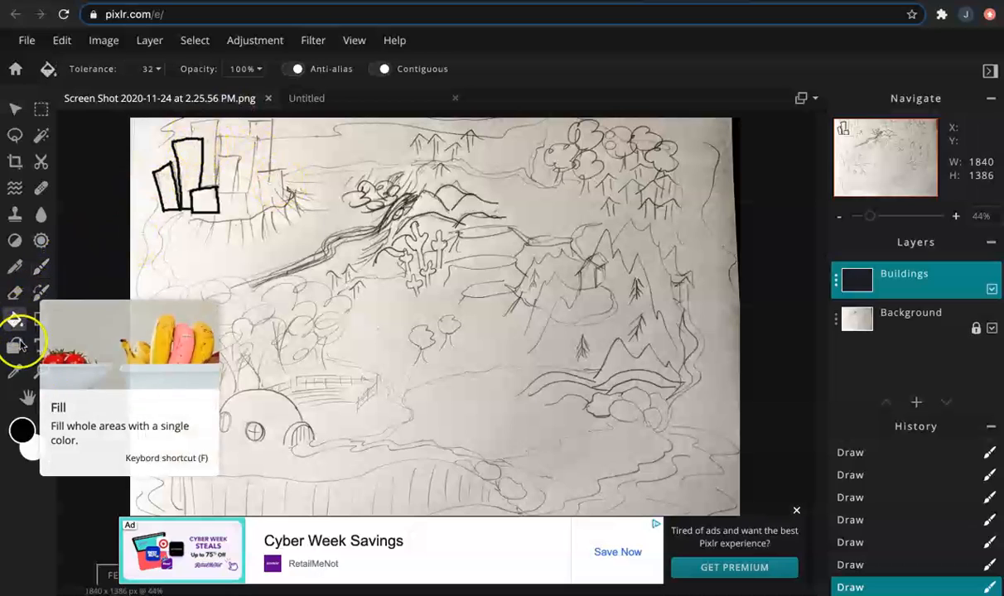
click(42, 428)
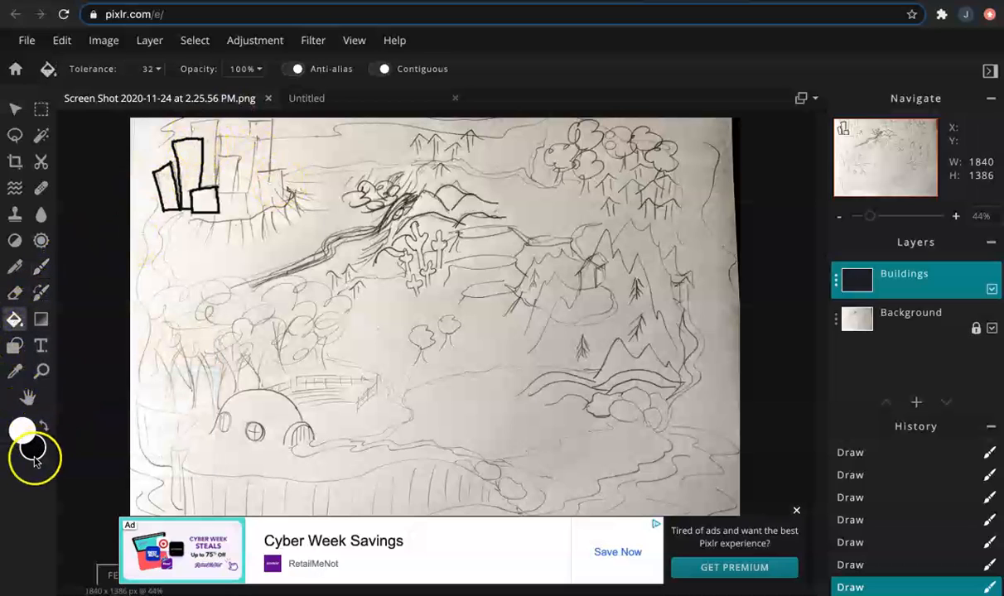
click(42, 426)
click(42, 426)
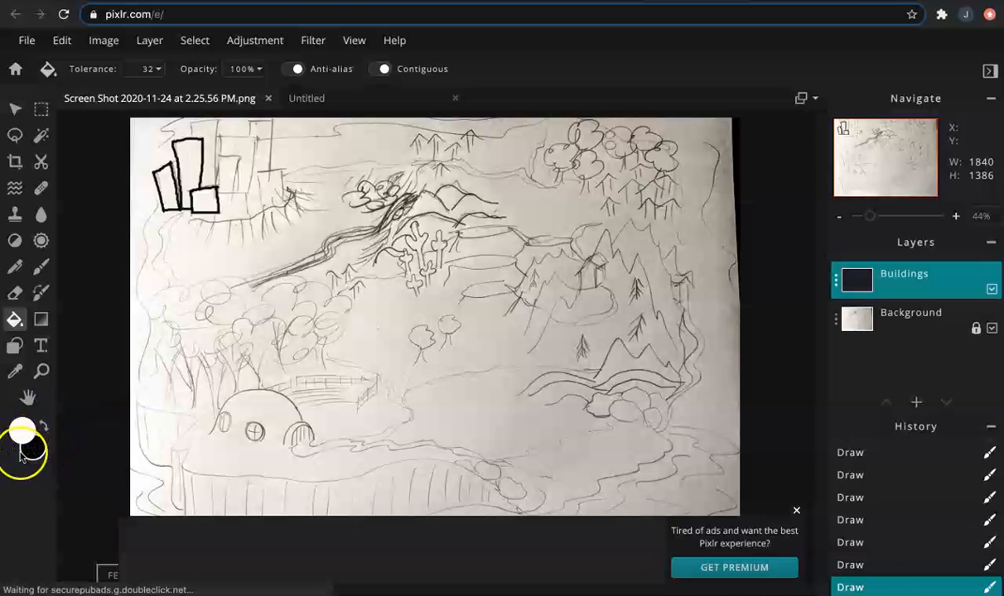
click(21, 429)
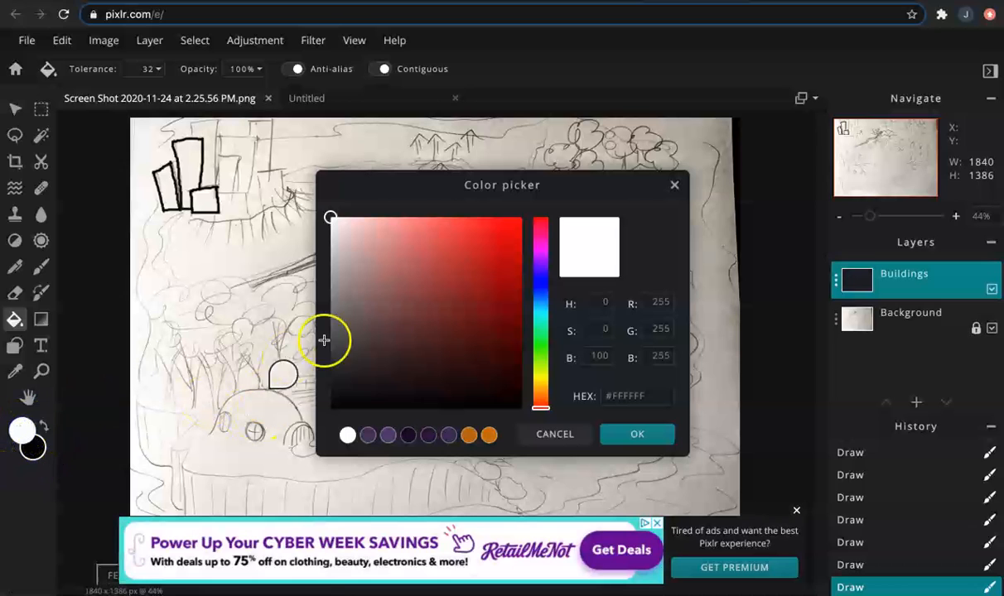
mouse_move(538, 300)
mouse_down()
mouse_move(540, 244)
mouse_move(540, 319)
mouse_up()
click(500, 286)
mouse_move(473, 266)
mouse_down()
mouse_move(444, 294)
mouse_move(436, 252)
mouse_up()
click(640, 434)
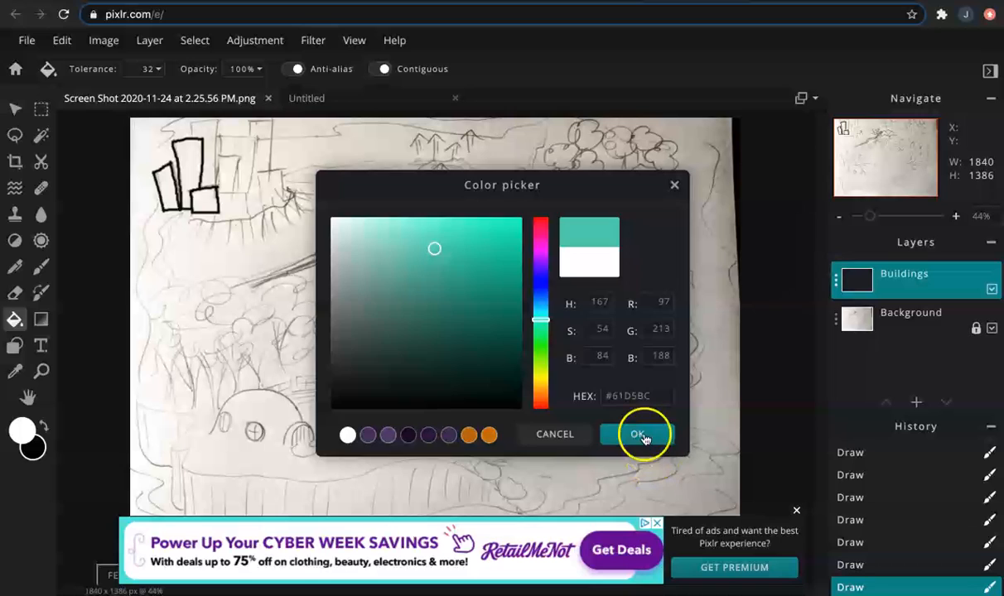
click(182, 166)
click(166, 186)
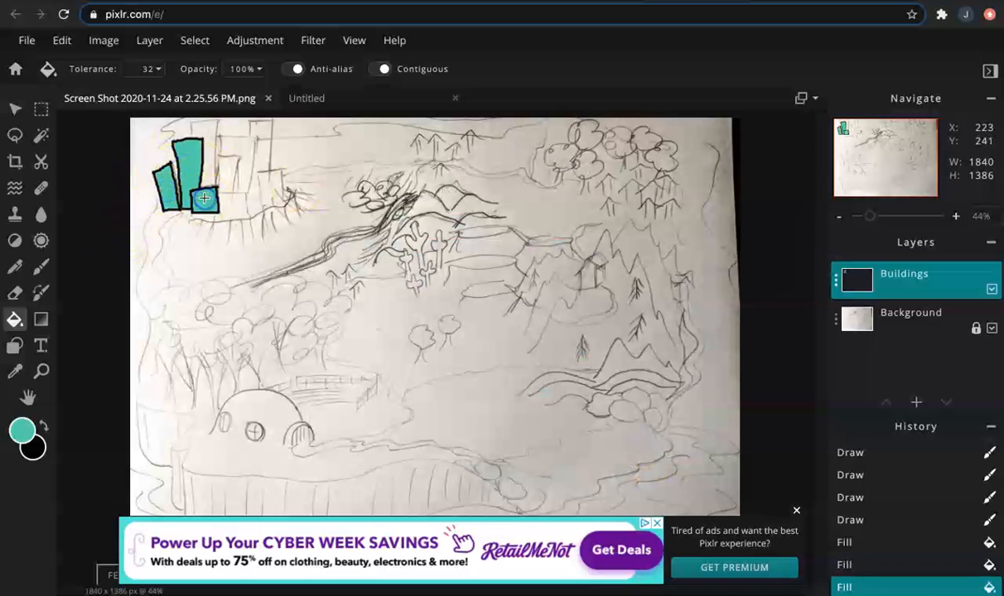
Step: Set the foreground colour to the slightly darker teal #5AC3AD
click(22, 430)
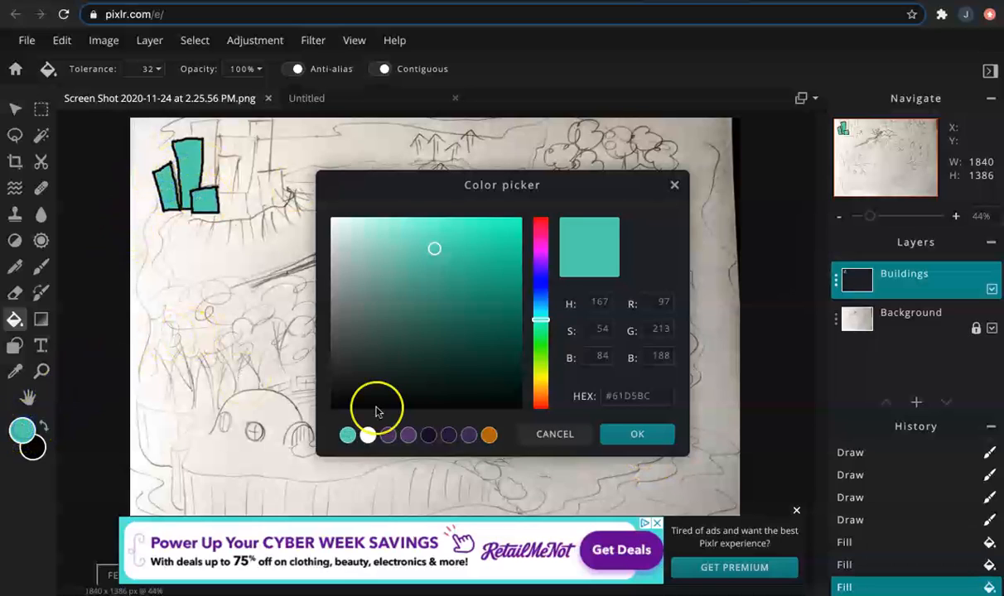
click(433, 261)
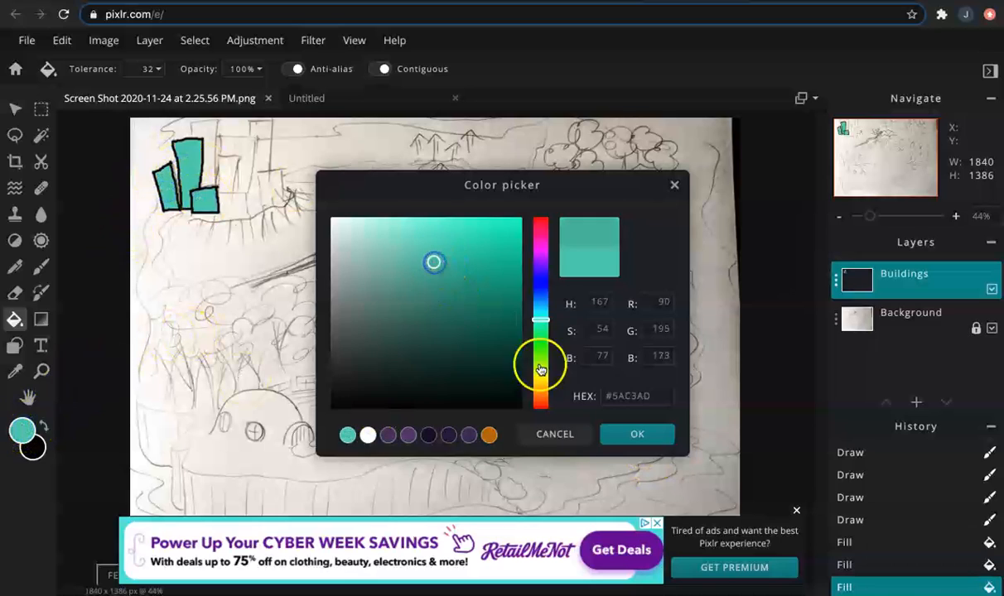
click(612, 436)
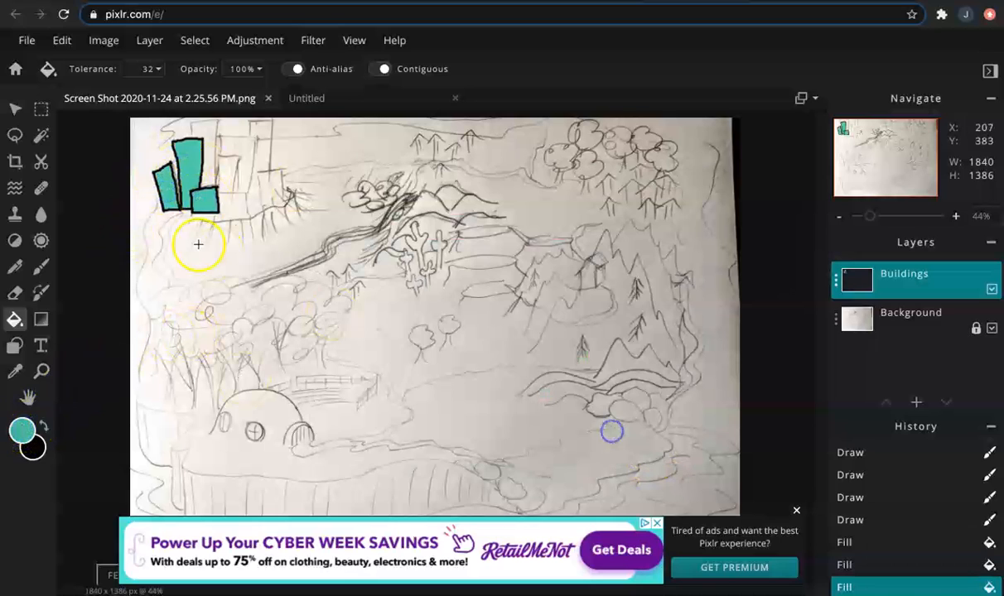
Step: Set the Draw brush to 30 px size and 68% softness and brush shading onto the leftmost building
click(40, 268)
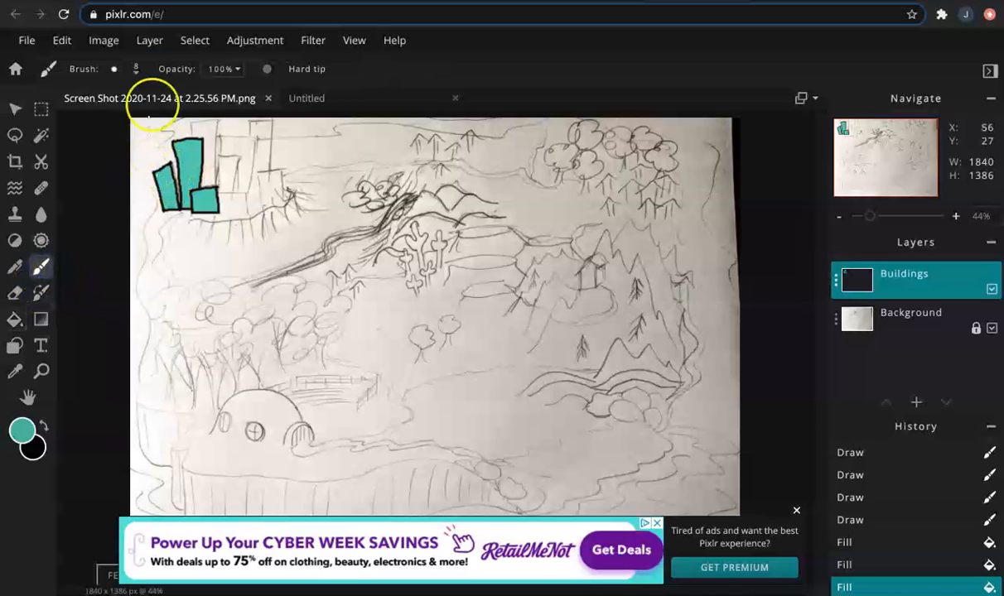
click(114, 72)
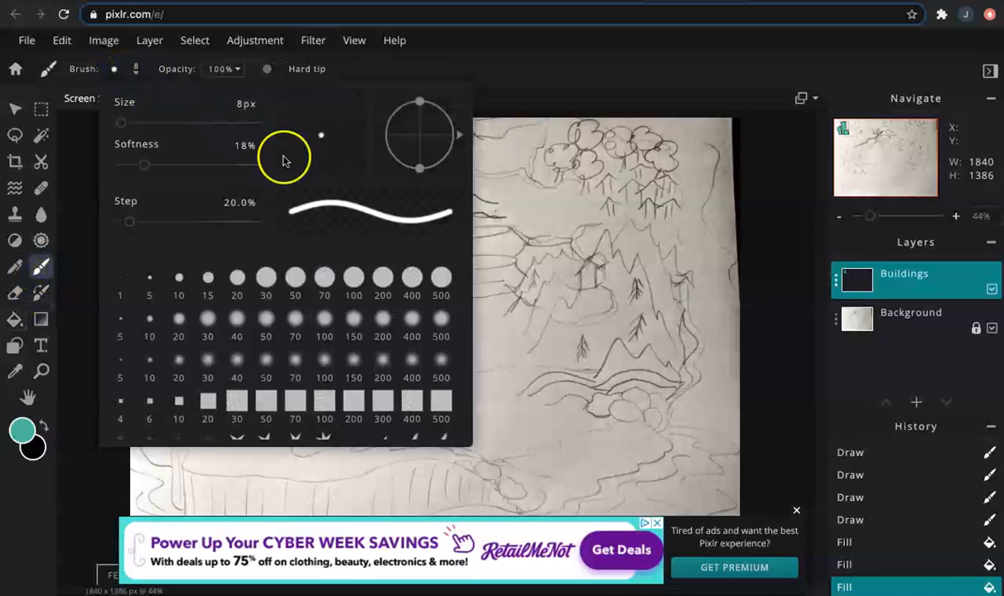
drag(121, 124, 125, 124)
drag(144, 167, 212, 175)
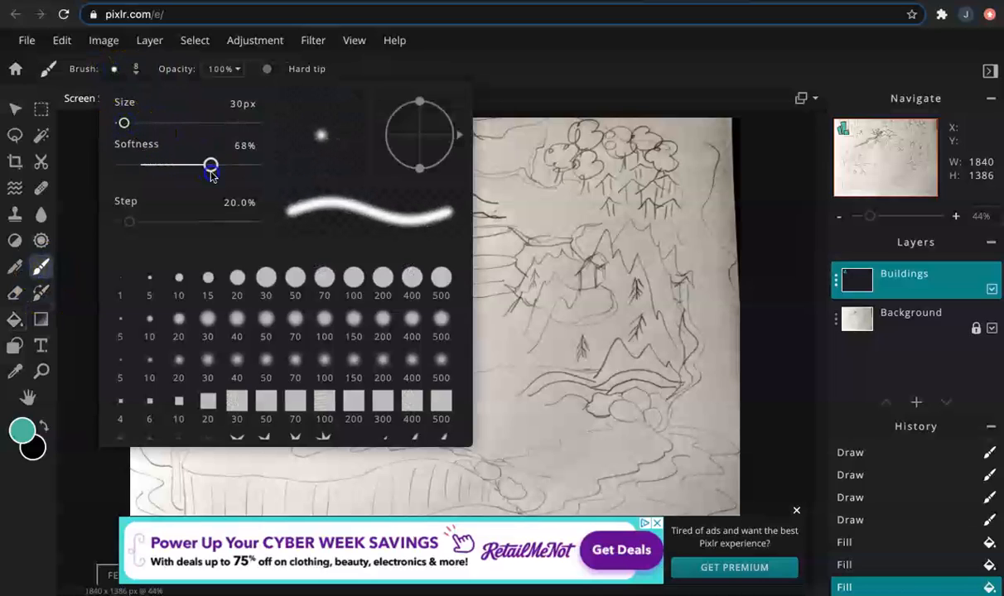
click(376, 75)
drag(203, 146, 169, 170)
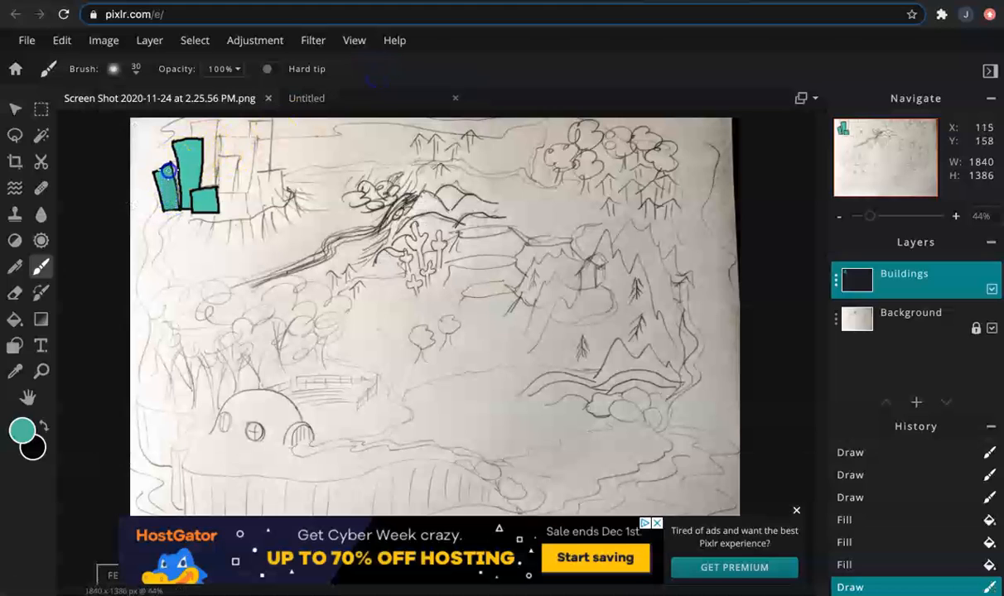
drag(168, 203, 166, 205)
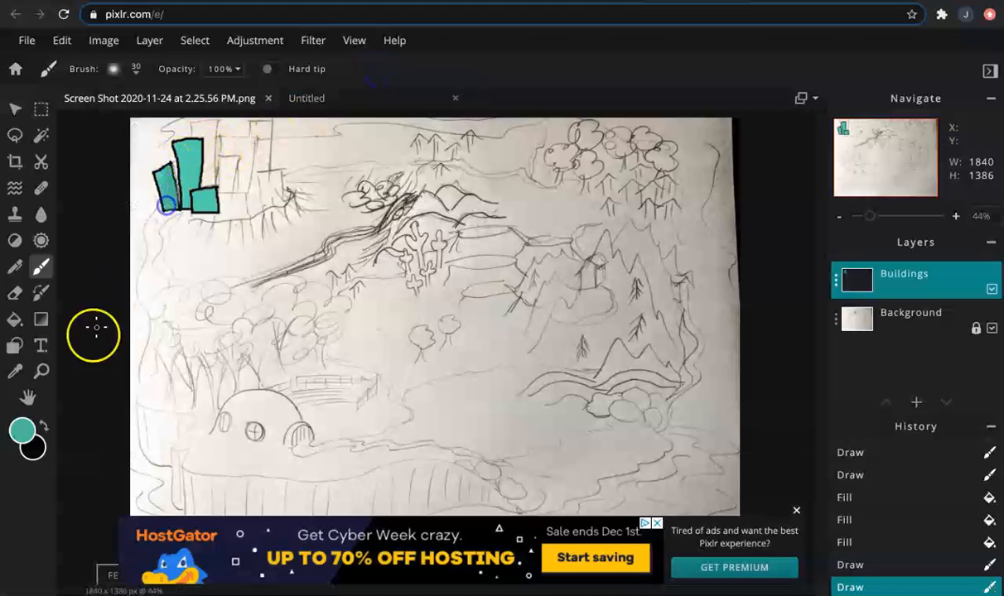
Step: Set the foreground colour to teal #54B5A1 and add a second layer of shading to the leftmost building
click(23, 429)
click(434, 273)
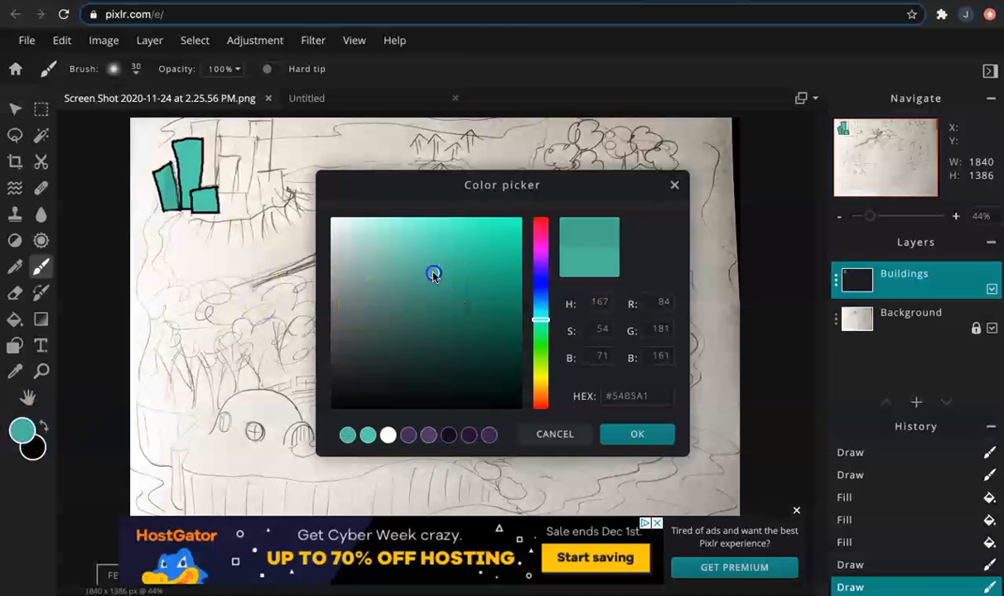
click(638, 430)
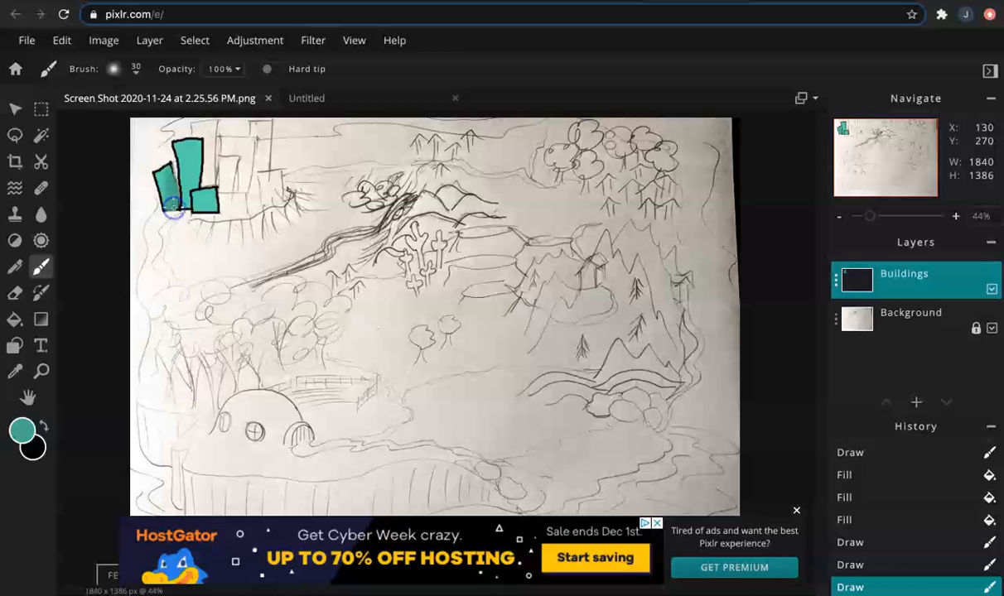
Step: Shade the leftmost building's lower part with a still darker teal and erase the overspill outside its outline
click(22, 429)
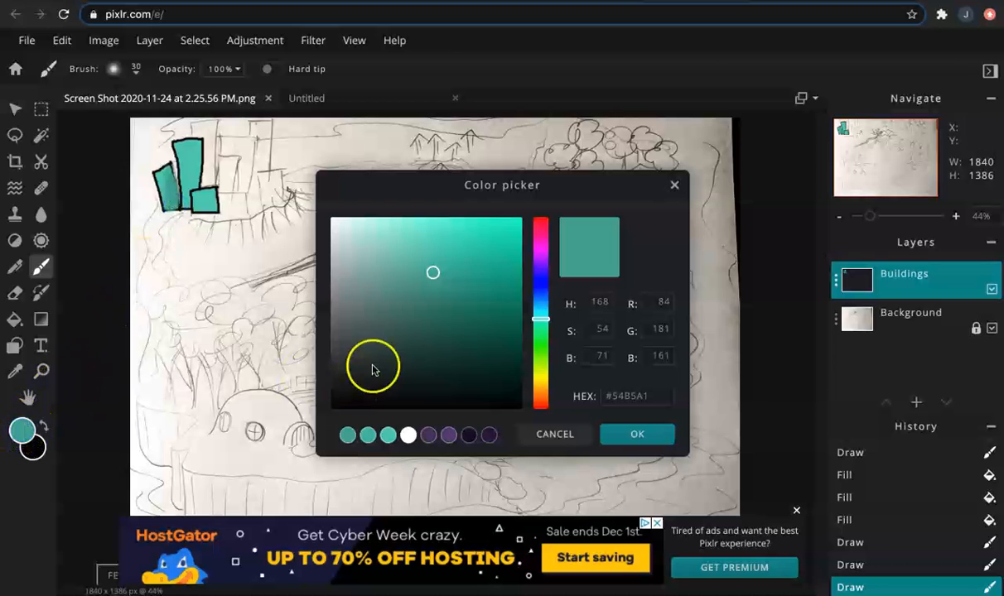
click(436, 293)
click(639, 434)
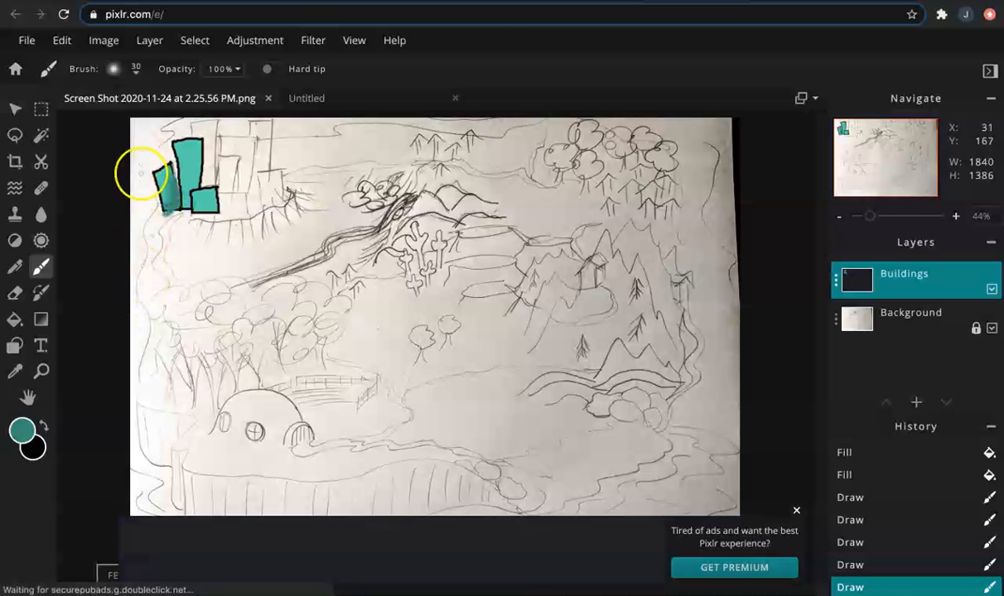
click(15, 292)
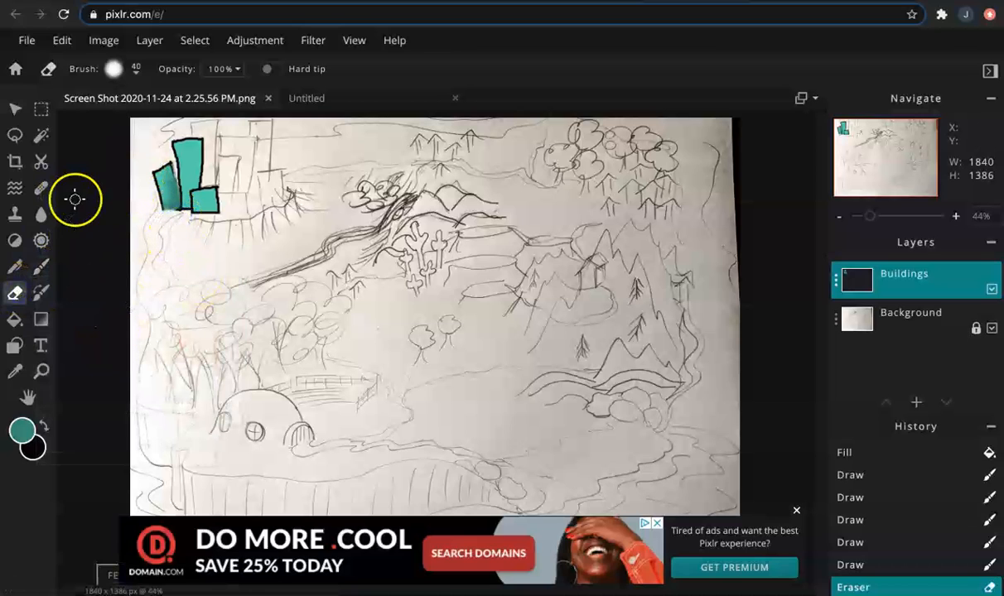
Step: Soften the leftmost building's shading using the Blur mode with a 50 px brush at strength 40
click(41, 216)
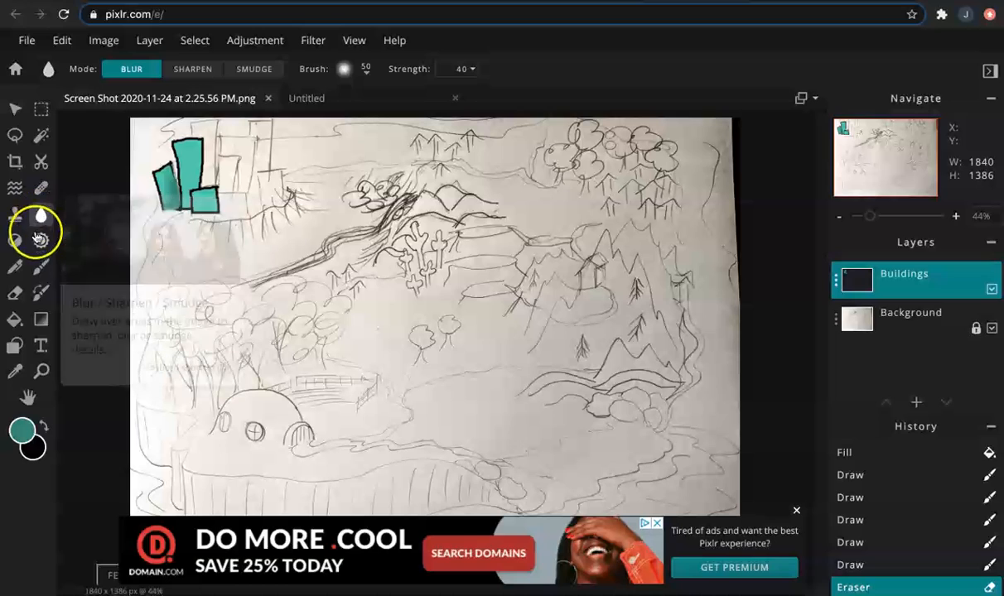
click(251, 71)
click(135, 70)
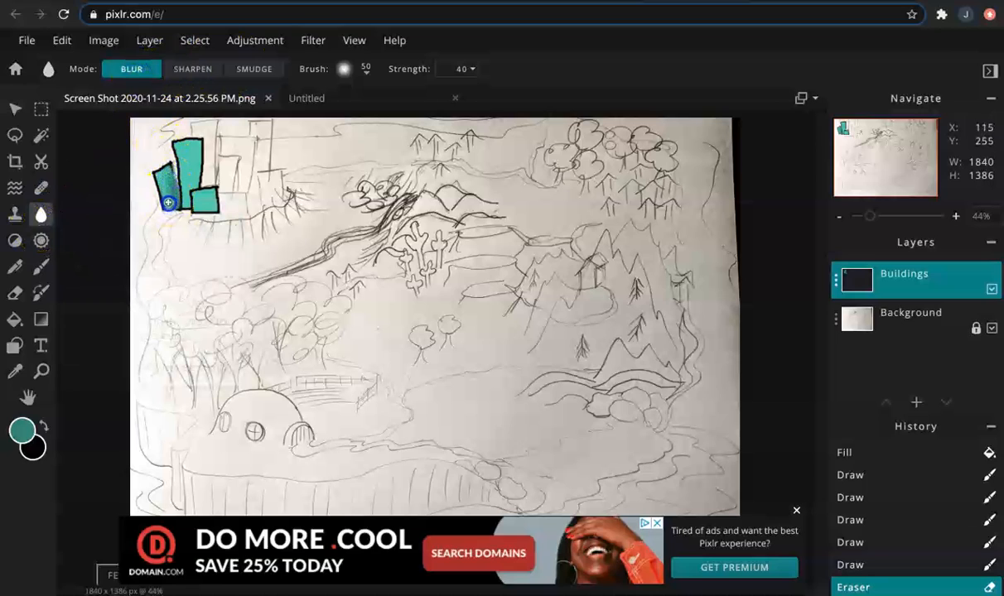
drag(166, 203, 155, 181)
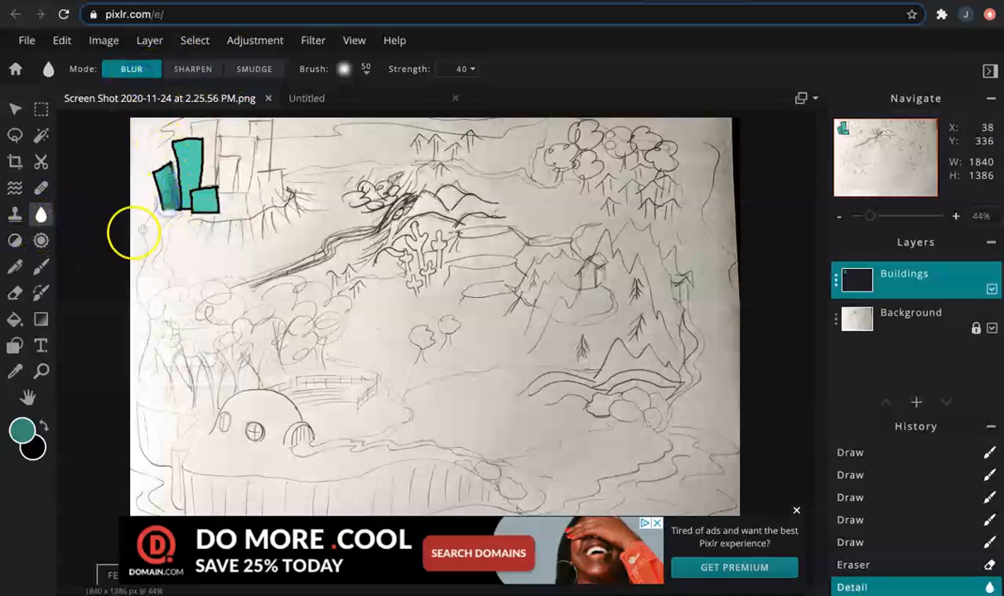
Step: Darken the leftmost building's edges with the soft Draw brush in black, and toggle the Buildings layer's visibility off and on
click(40, 267)
click(43, 426)
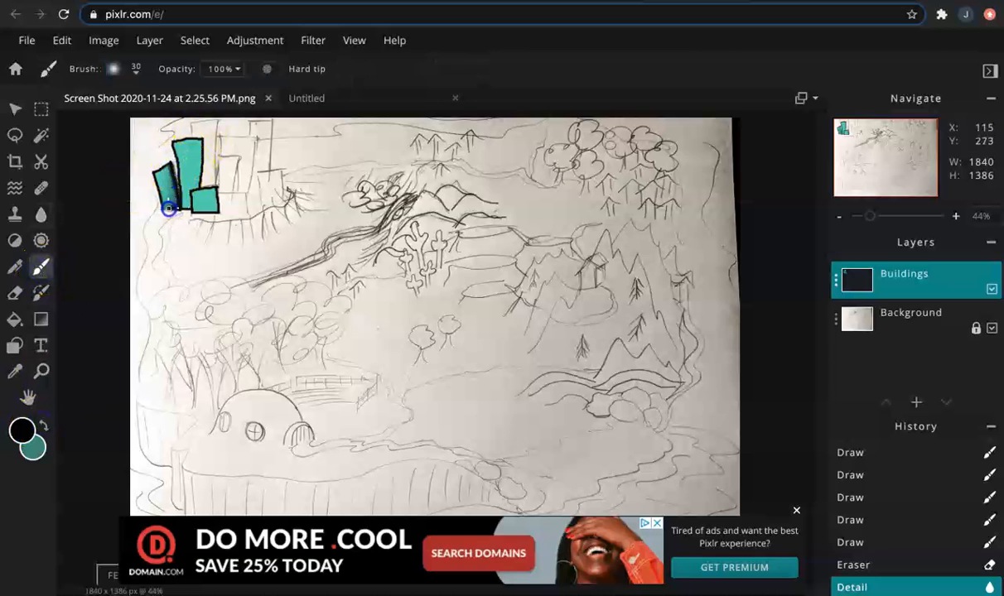
drag(165, 209, 155, 191)
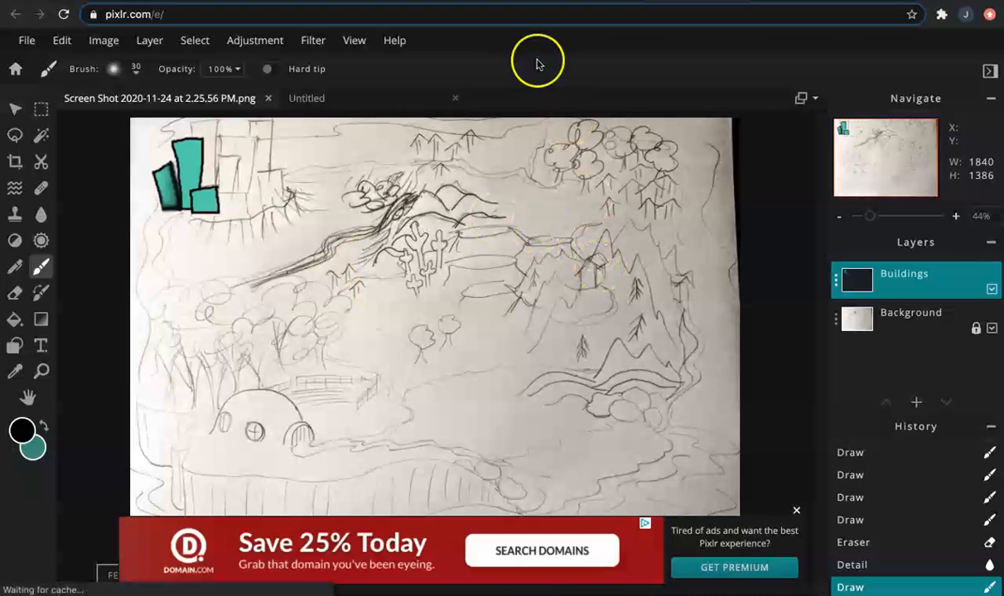
click(994, 289)
click(993, 289)
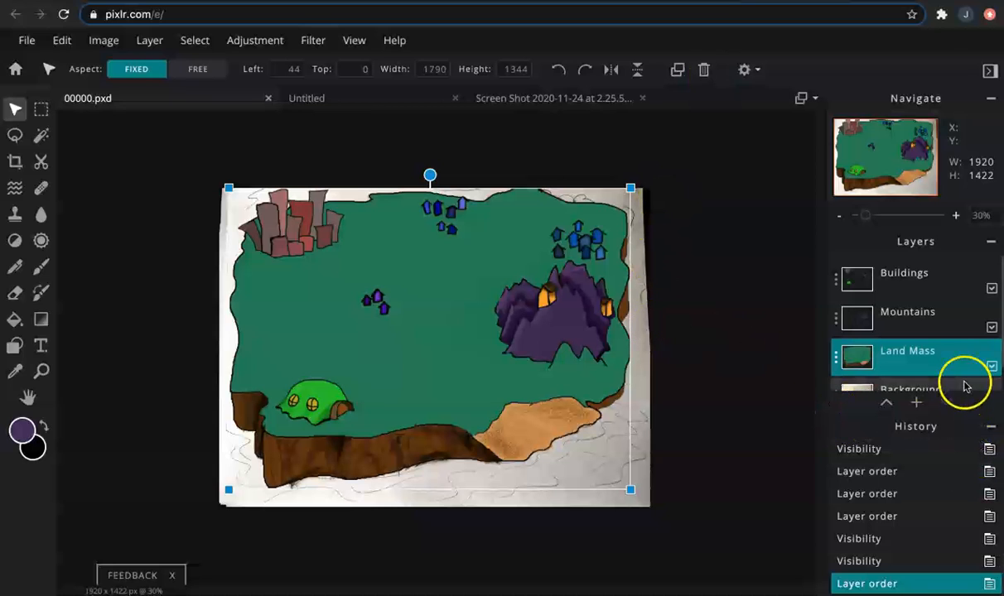
Step: Select the Mountains, Background and Buildings layers of the 00000.pxd map in turn and hide the Land Mass layer
click(900, 317)
click(894, 278)
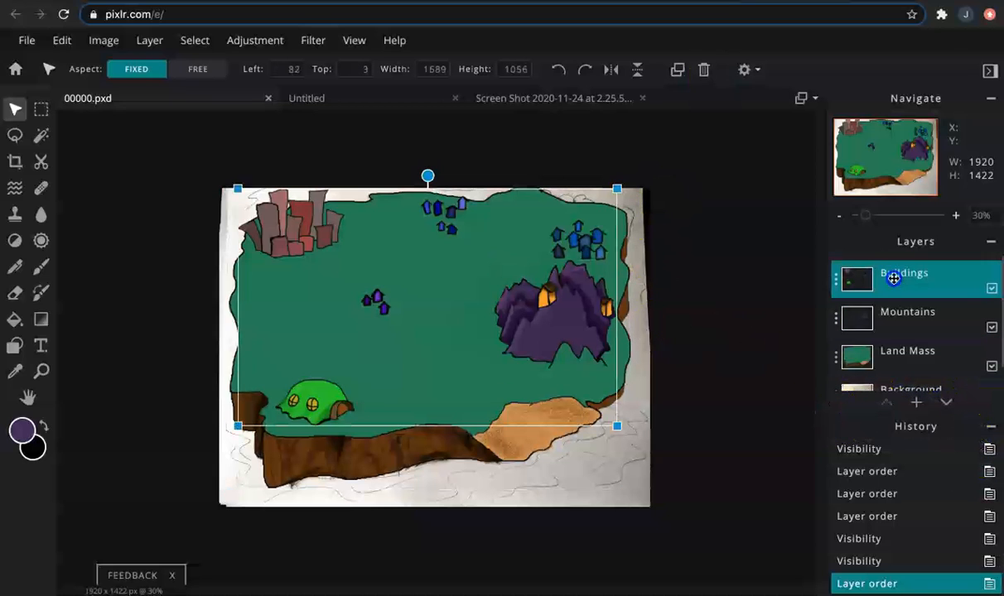
scroll(908, 376, down, 1)
click(908, 373)
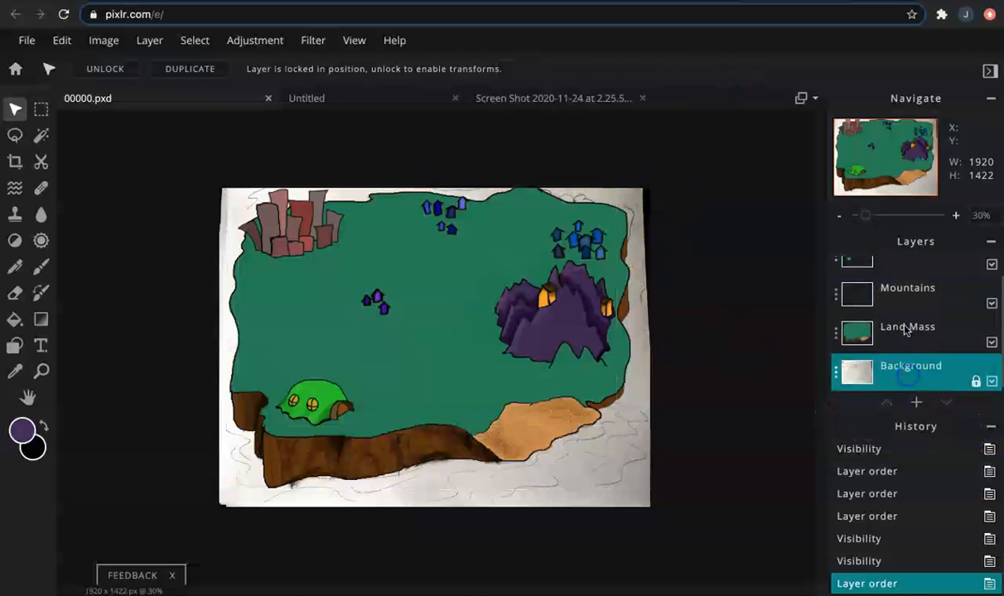
scroll(901, 294, up, 1)
click(901, 282)
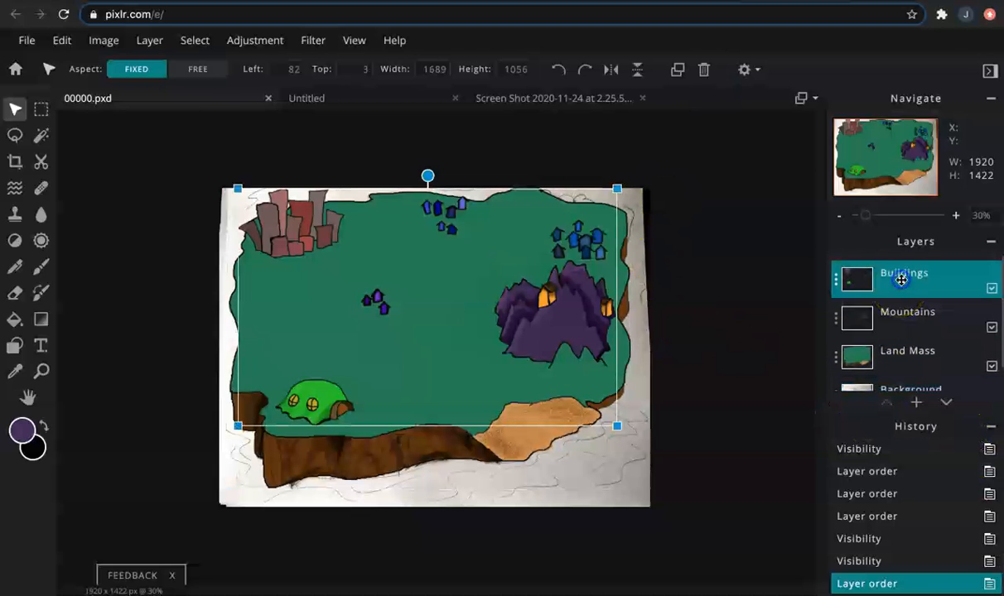
scroll(900, 282, down, 1)
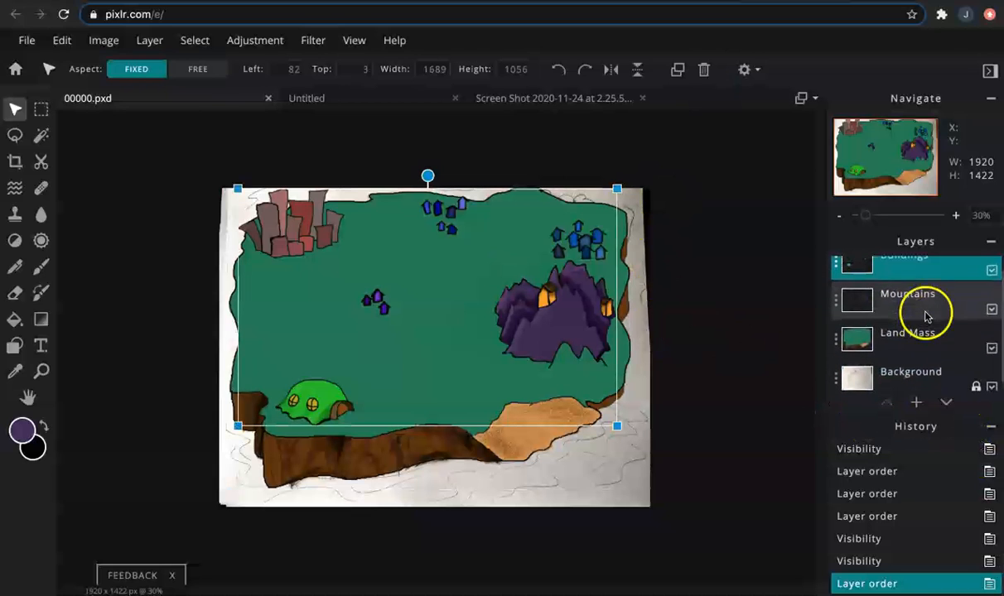
click(993, 347)
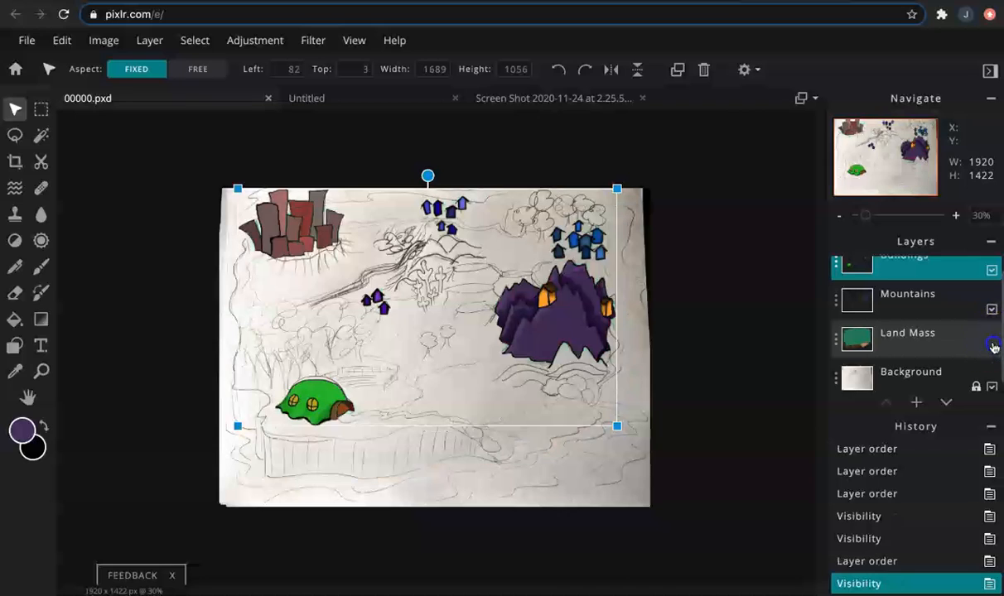
Step: Select the Background, Mountains and Buildings layers in turn, and make the Land Mass layer visible again
click(916, 379)
scroll(902, 371, down, 1)
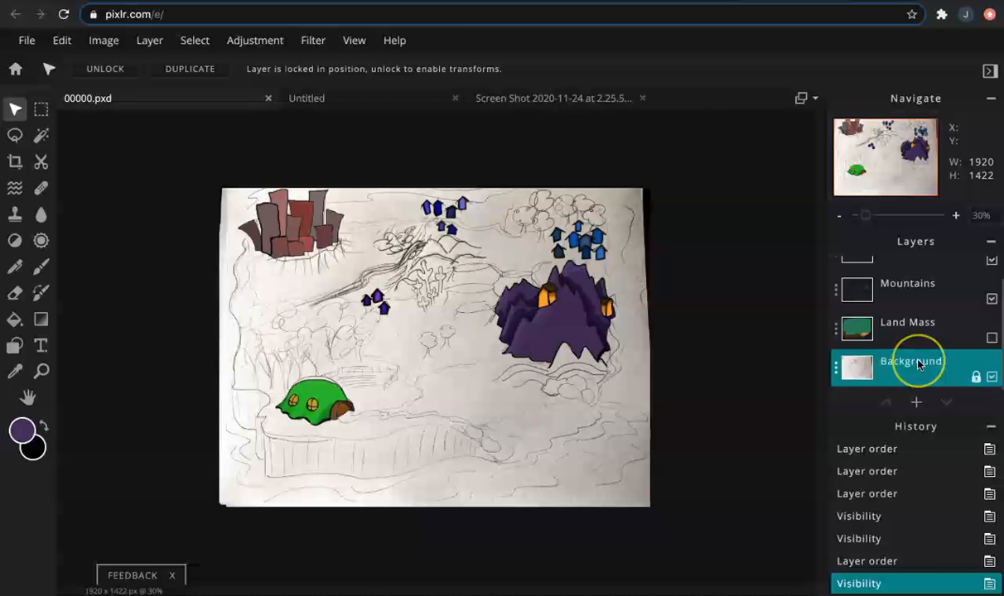
scroll(918, 356, up, 2)
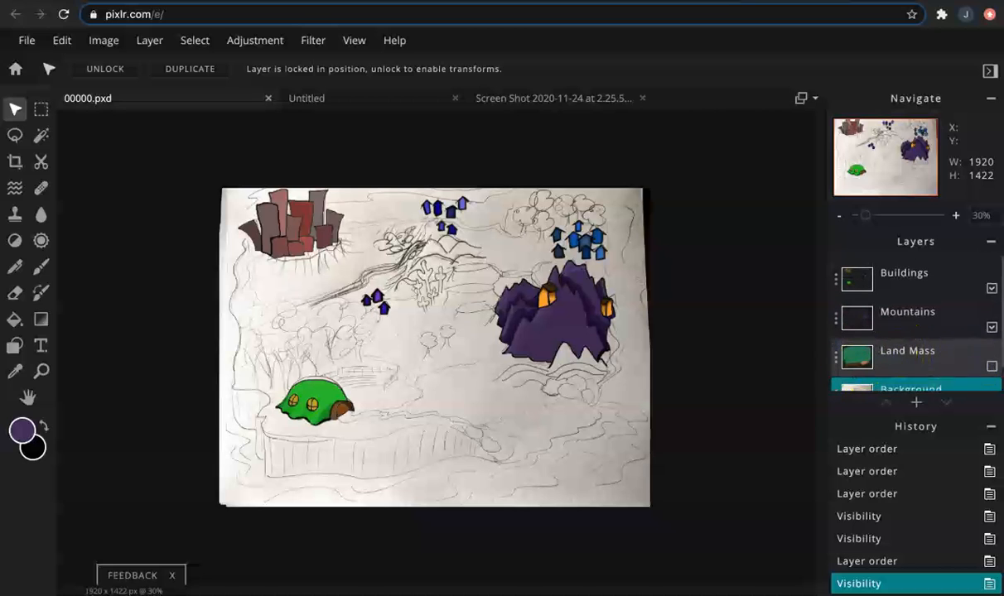
click(920, 316)
click(890, 277)
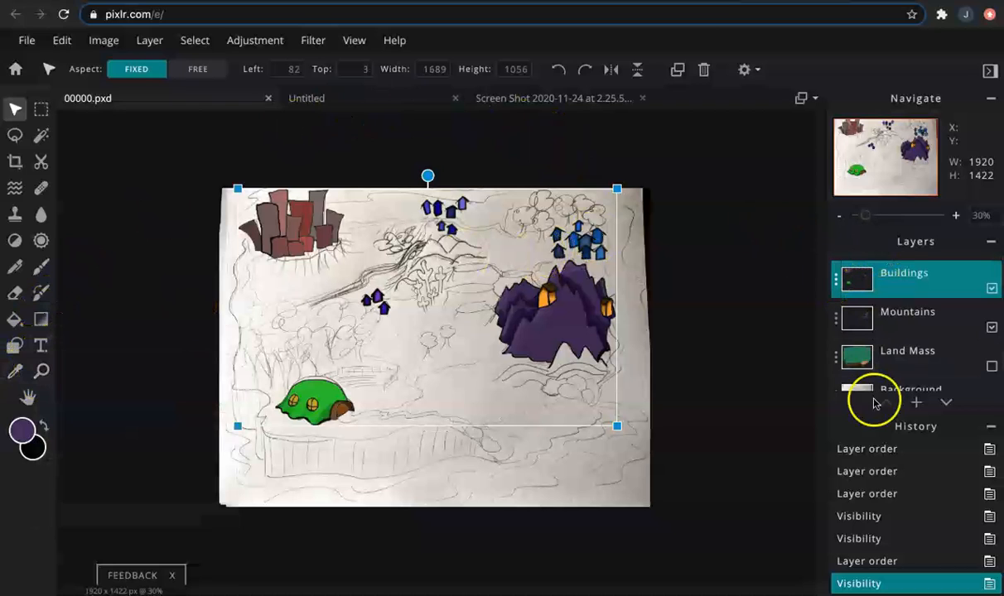
click(991, 366)
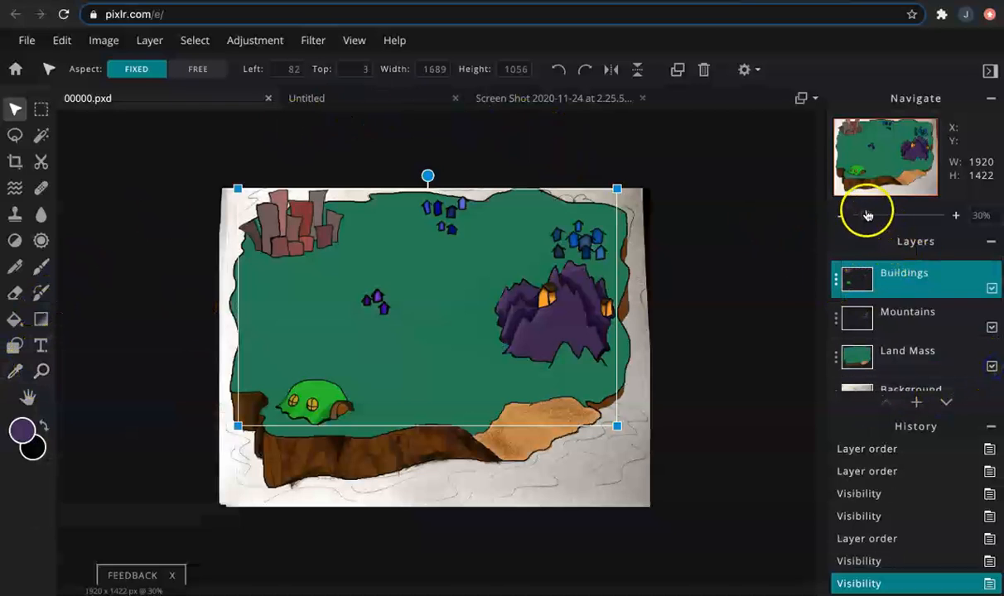
Step: Examine the red city buildings and small purple houses up close at 90% zoom, and return to the 40% overview
click(955, 217)
click(955, 216)
drag(908, 150, 876, 139)
click(955, 216)
click(955, 217)
click(955, 216)
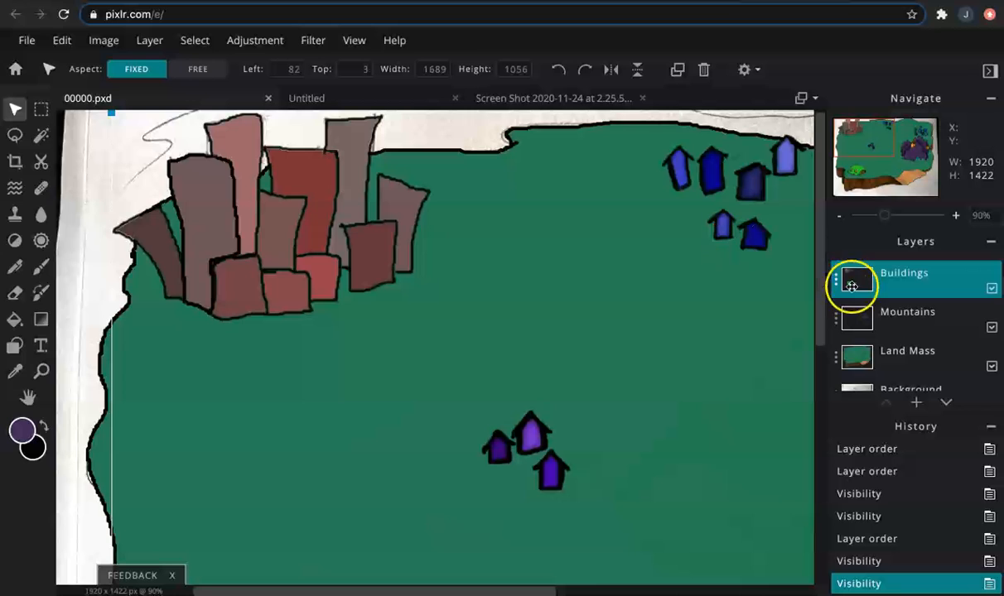
click(838, 217)
click(838, 217)
click(839, 217)
click(839, 217)
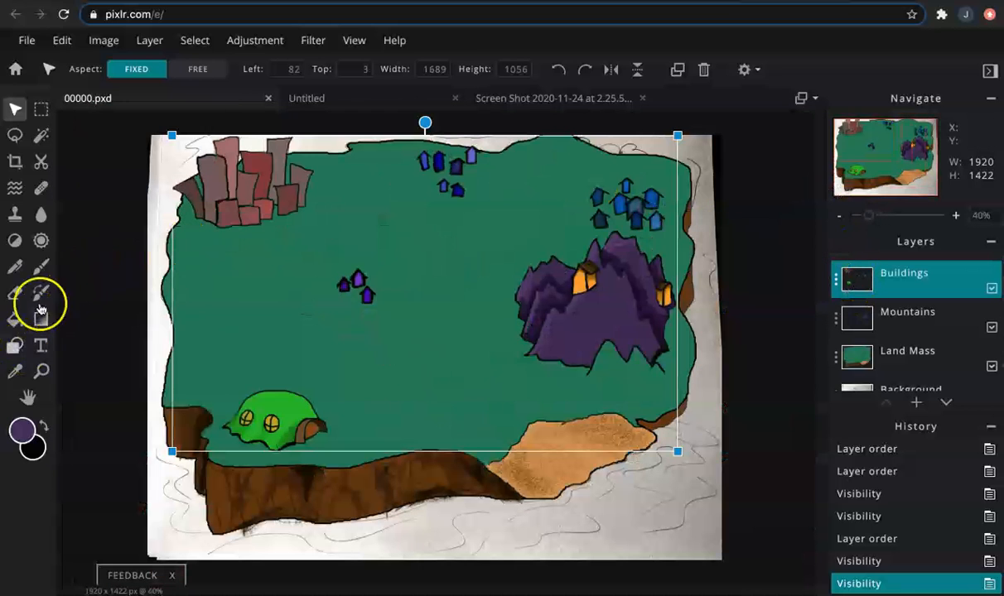
Step: Sample a city building's grey-brown with the colour picker tool, and set the main colour to a small house's purple, #884ED6
click(15, 373)
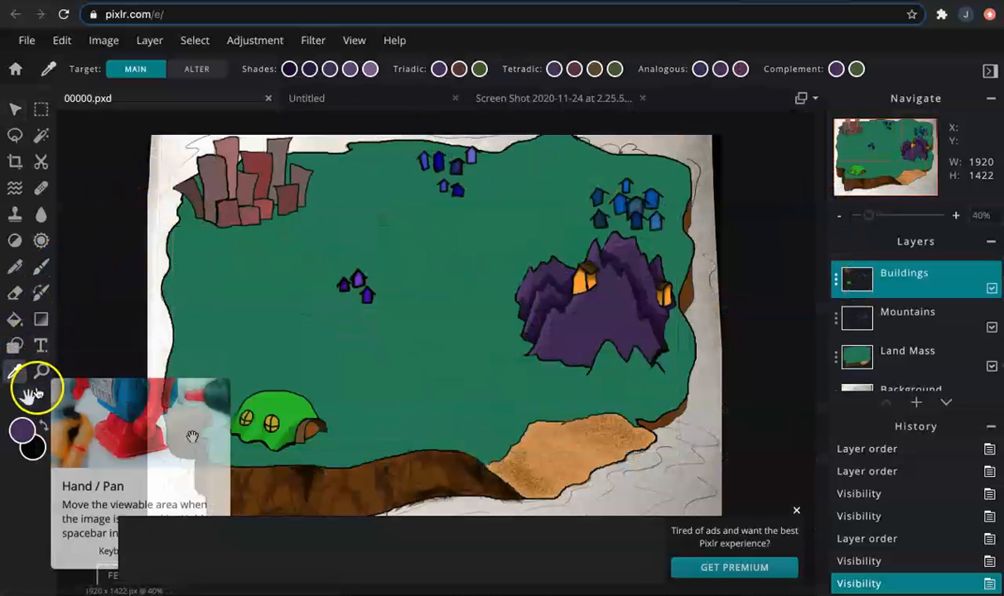
click(207, 189)
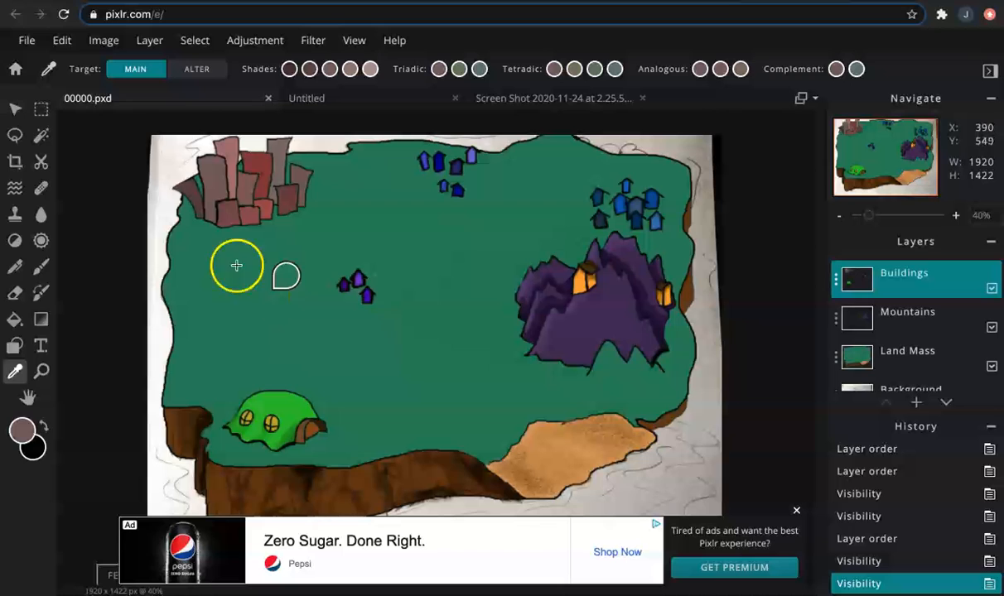
click(22, 431)
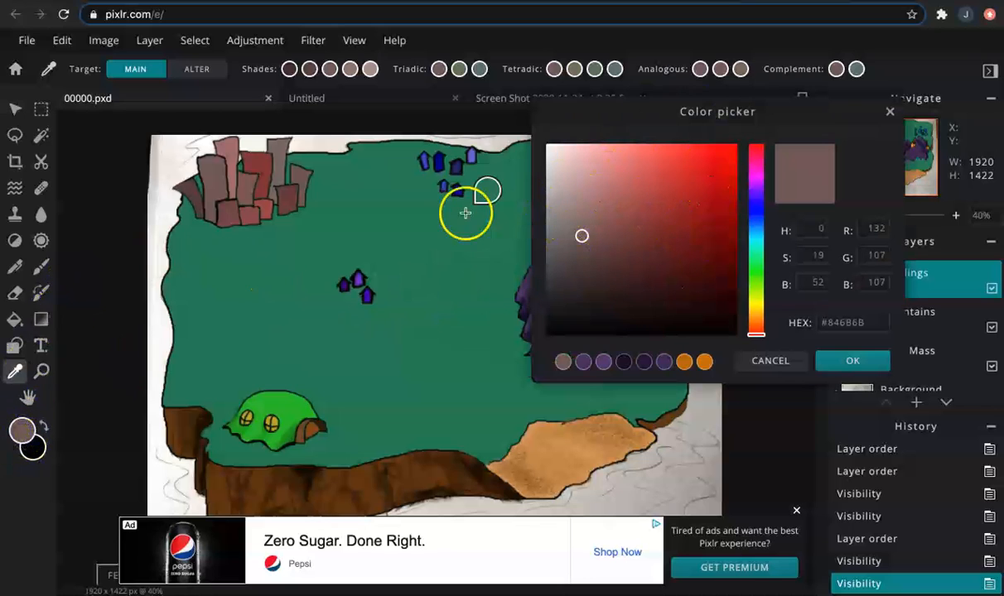
click(360, 281)
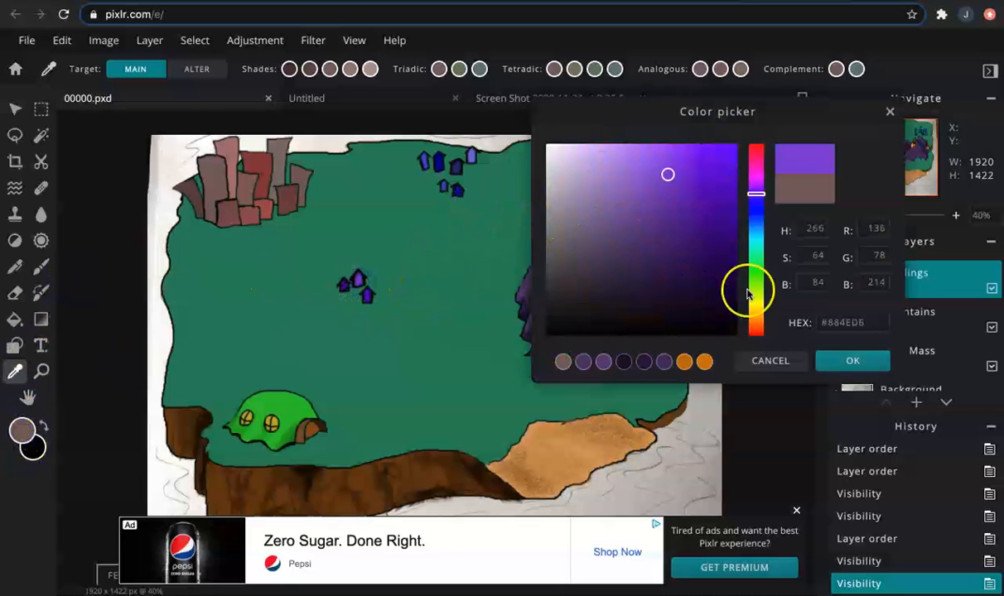
click(848, 364)
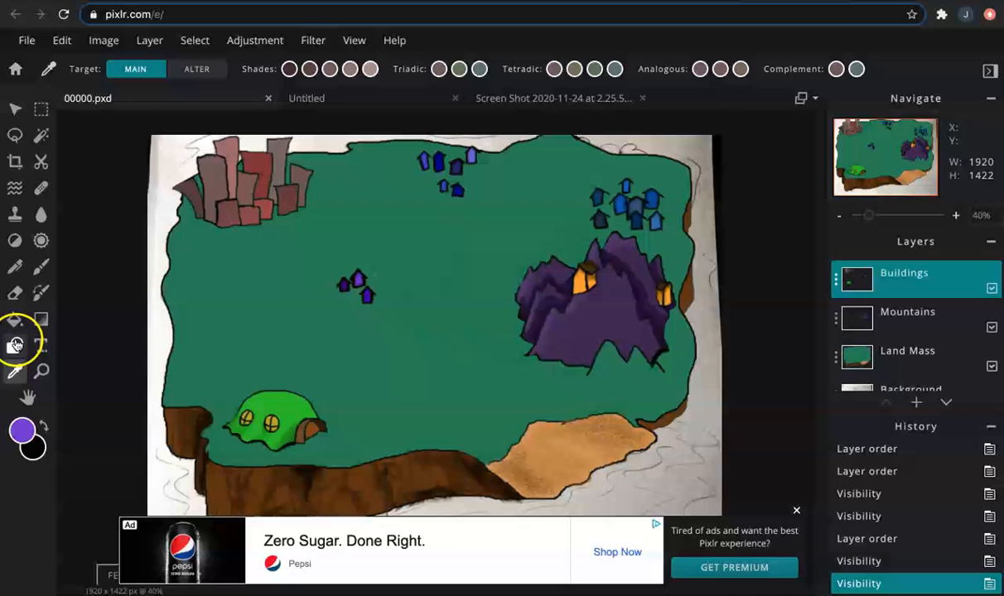
Step: Activate the Shape tool, dismiss the advertisement, and bring up the Screen Shot 2020-11-24 at 2.25.56 PM.png document
click(15, 344)
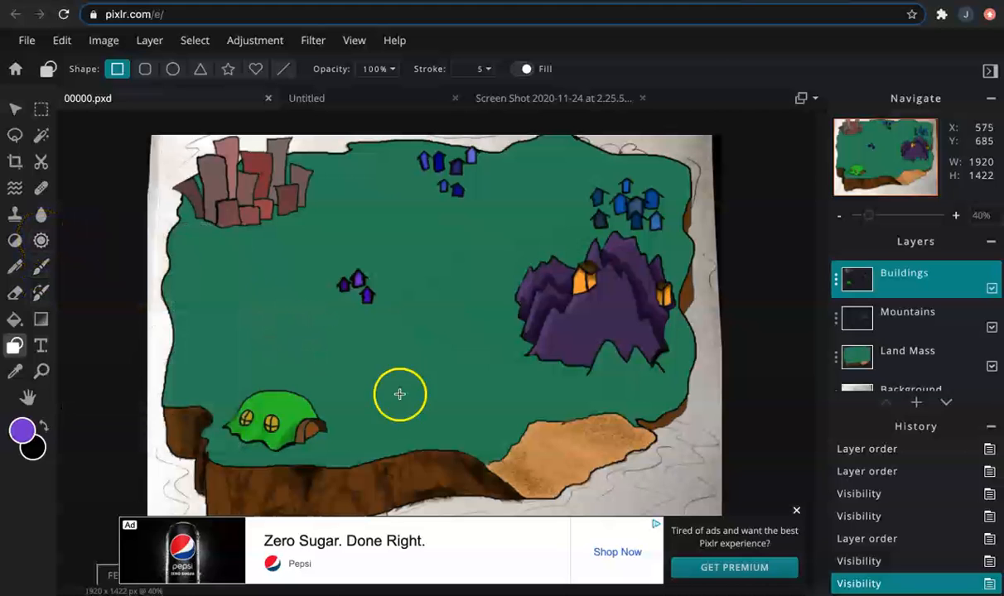
click(796, 510)
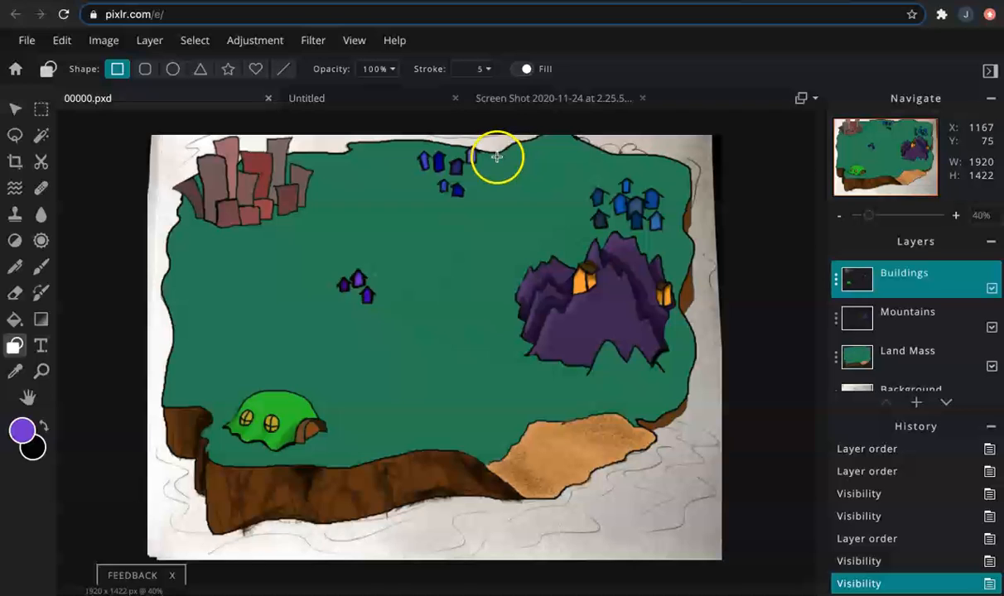
click(320, 98)
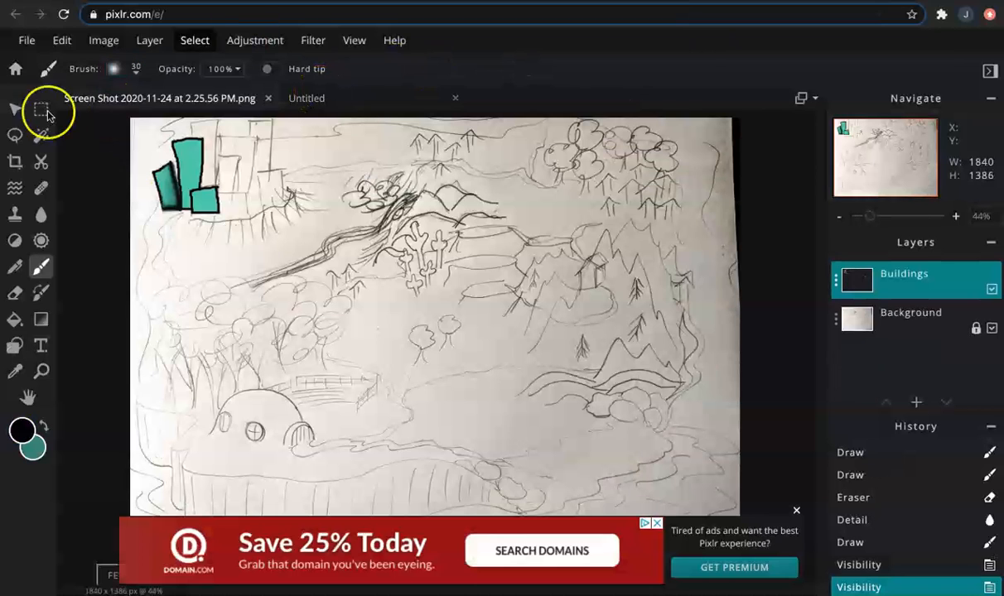
click(31, 39)
click(25, 40)
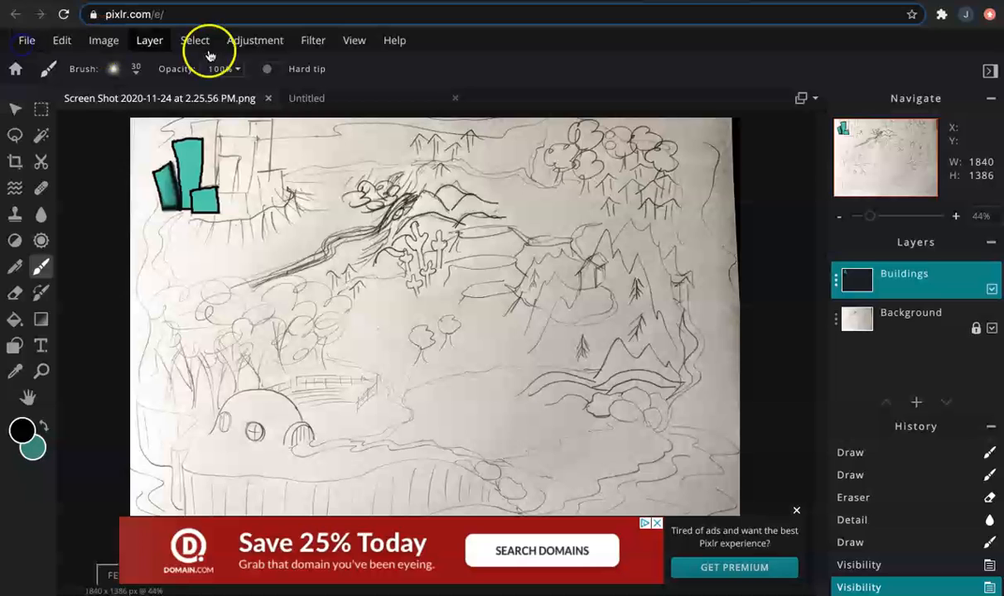
Step: Go to pixlr.com, launch Advanced Pixlr E and look through its history of recent images
click(199, 16)
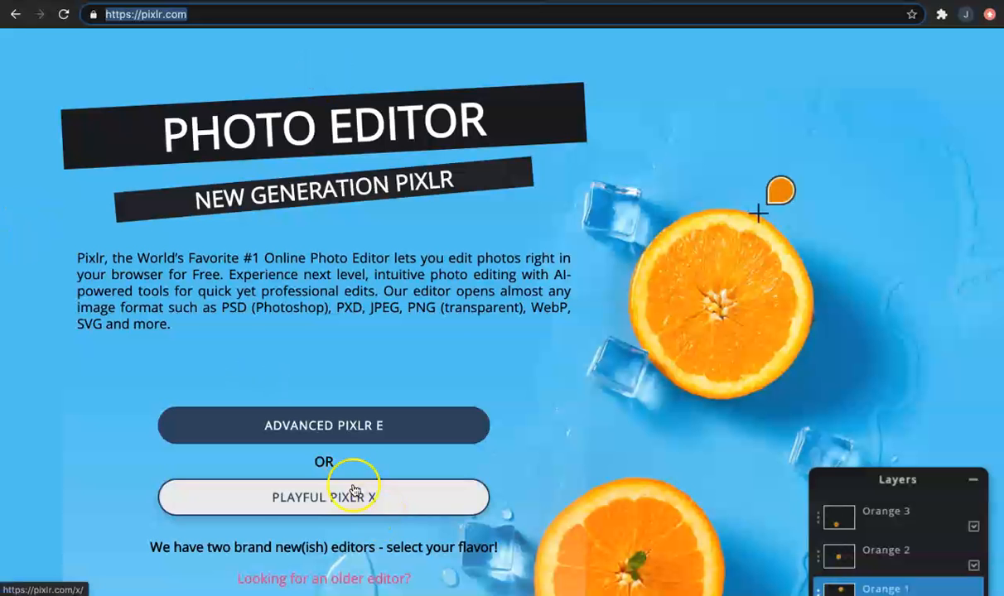
click(365, 437)
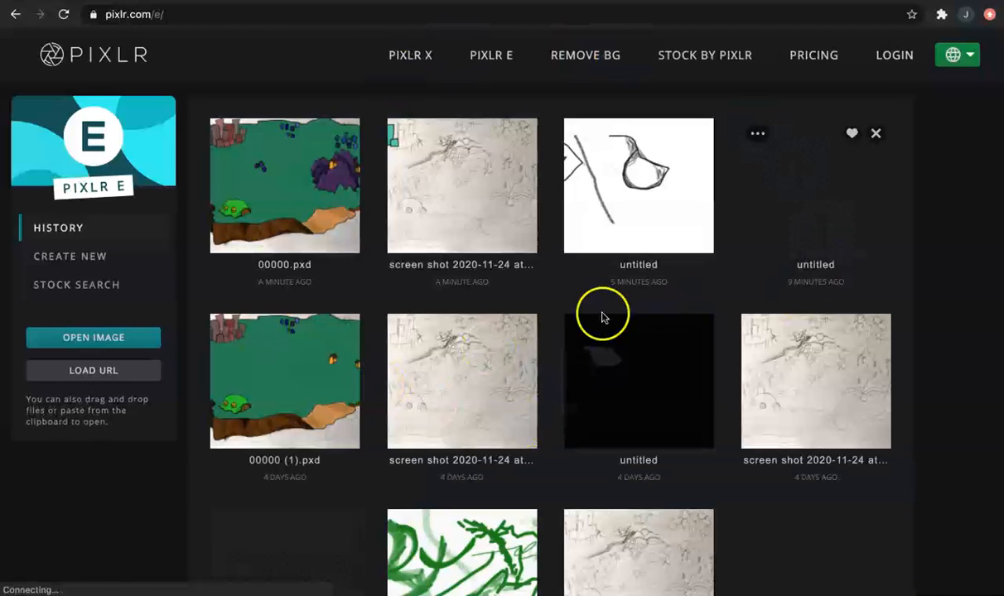
scroll(323, 385, down, 2)
scroll(321, 386, down, 3)
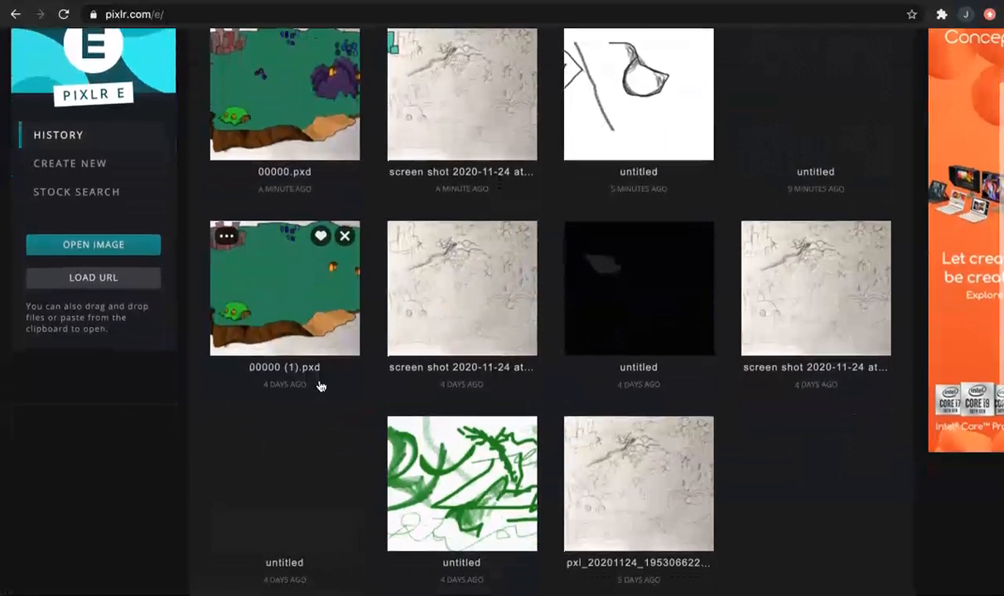
scroll(321, 387, up, 4)
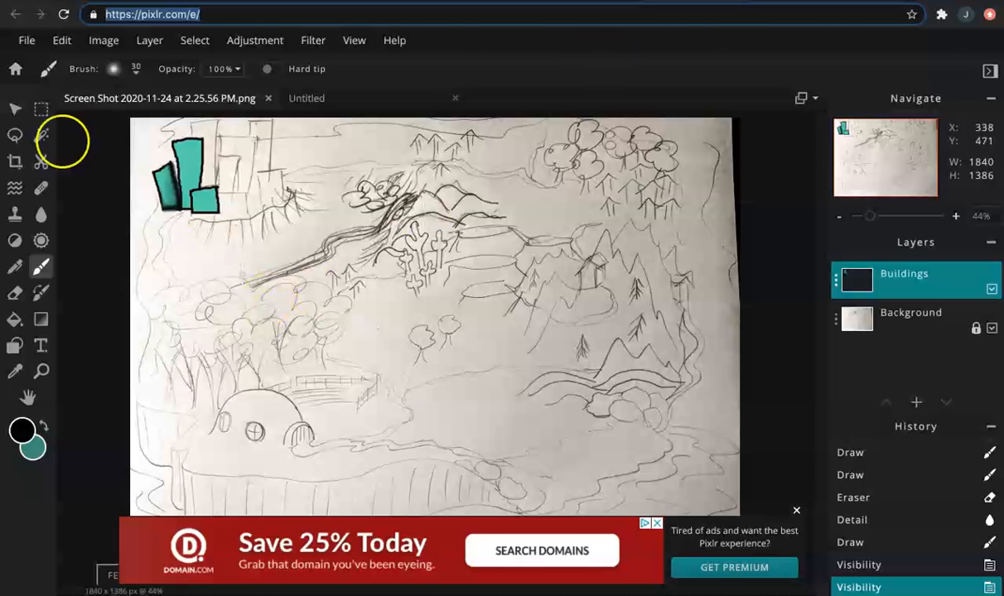
Step: Save the Screen Shot 2020-11-24 at 2.25.56 PM sketch document as a PXD file and download it
click(26, 40)
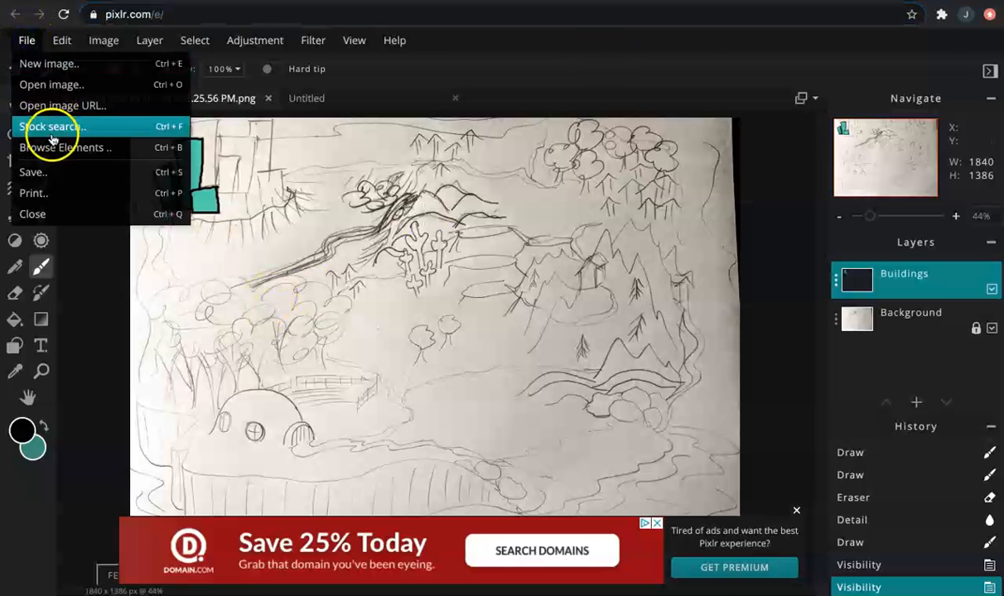
click(36, 172)
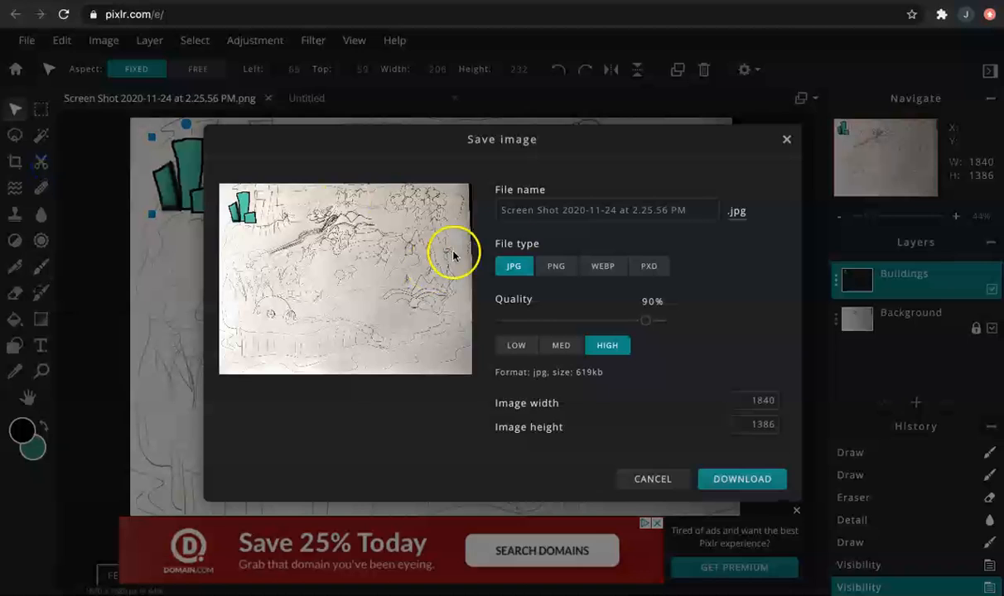
click(661, 271)
click(661, 289)
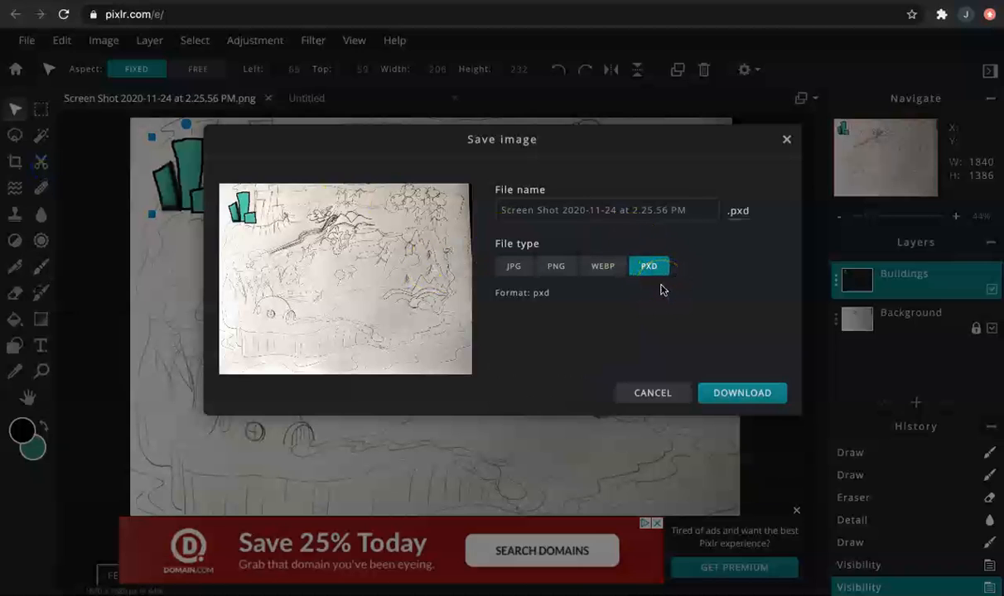
click(741, 393)
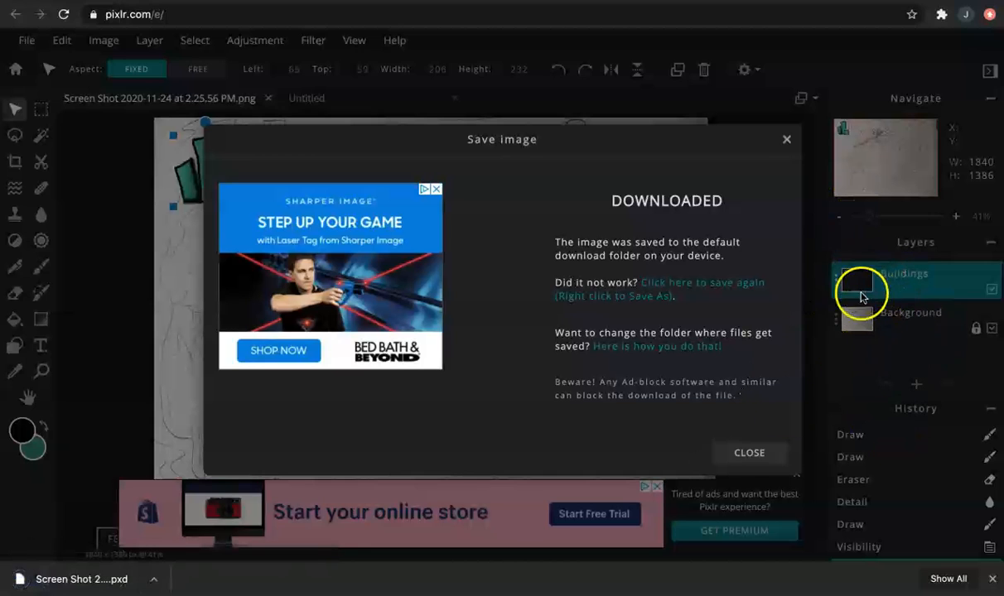
click(750, 452)
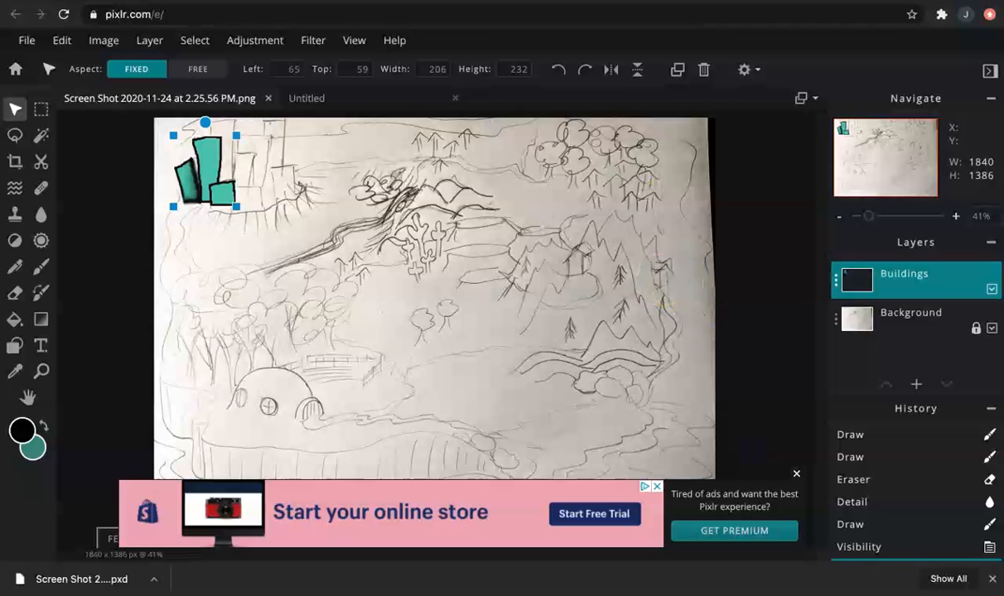